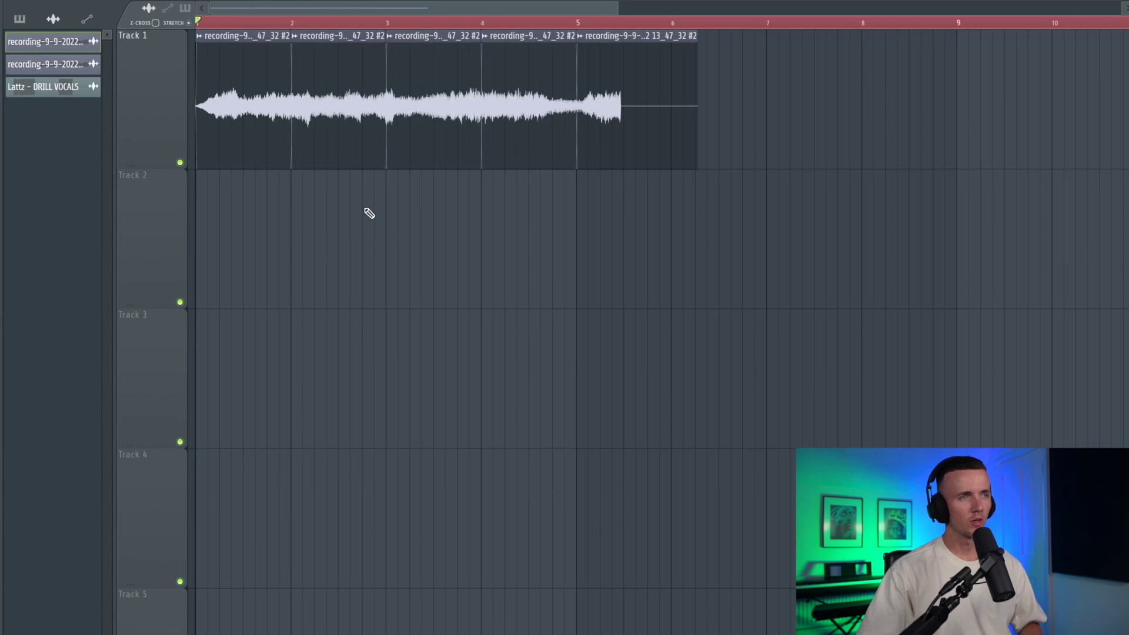
- Move the vocal slices starting at bar 3 to bar 6, duplicate the first two bars at bar 3, and play the result
drag(448, 110, 733, 110)
drag(481, 159, 240, 100)
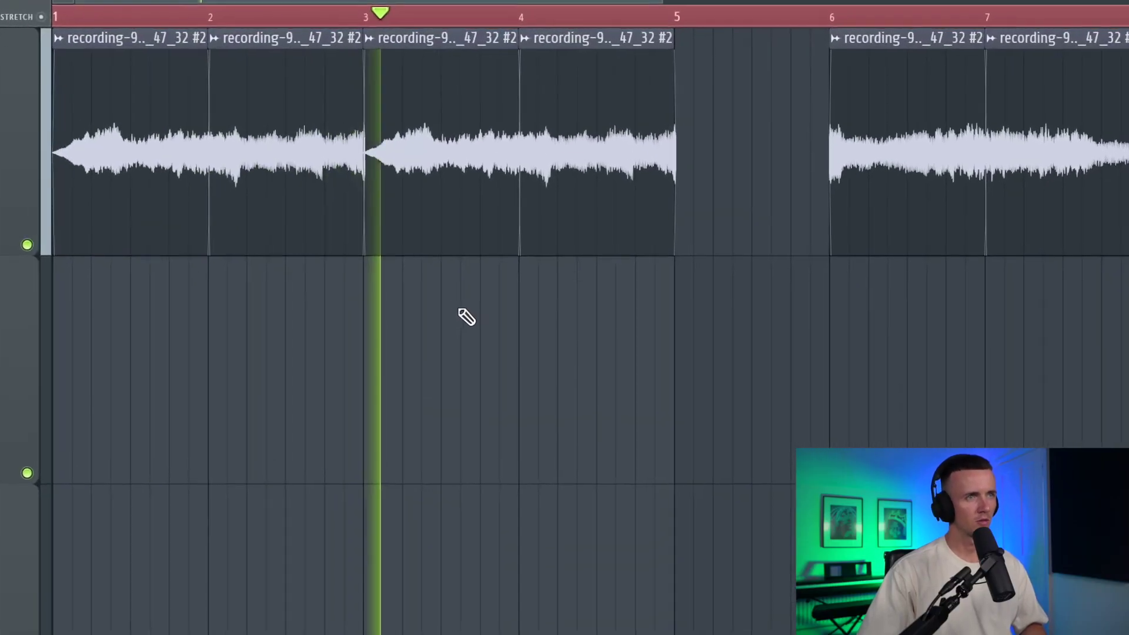
key(space)
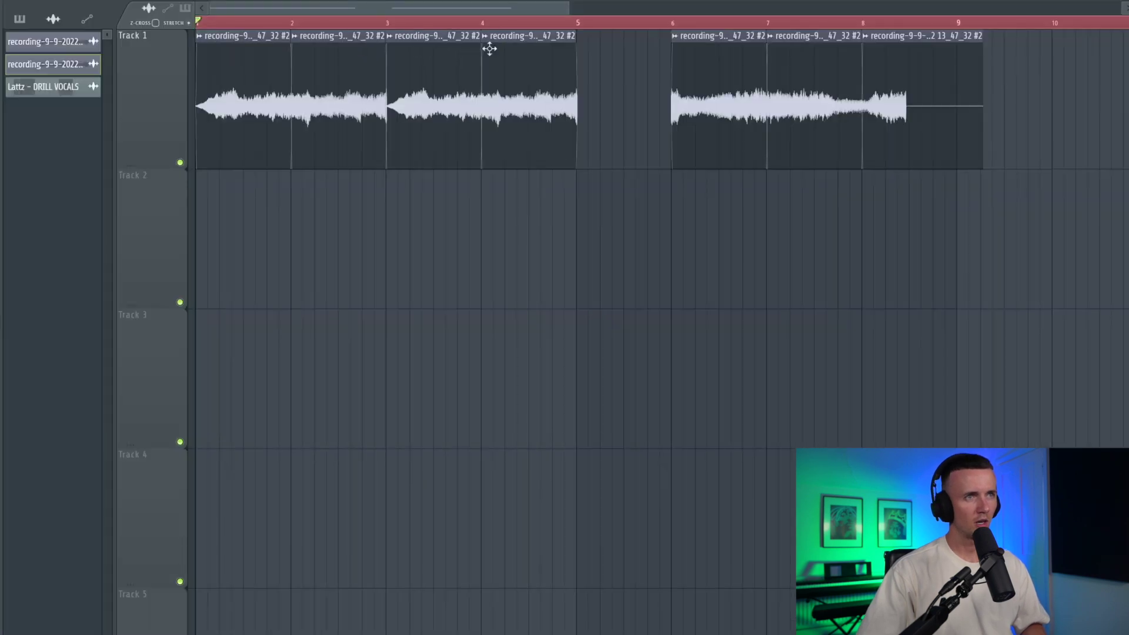
- Duplicate the chopped four-bar vocal sequence on Track 1 so the copy starts at bar 5, and audition it
drag(485, 24, 598, 36)
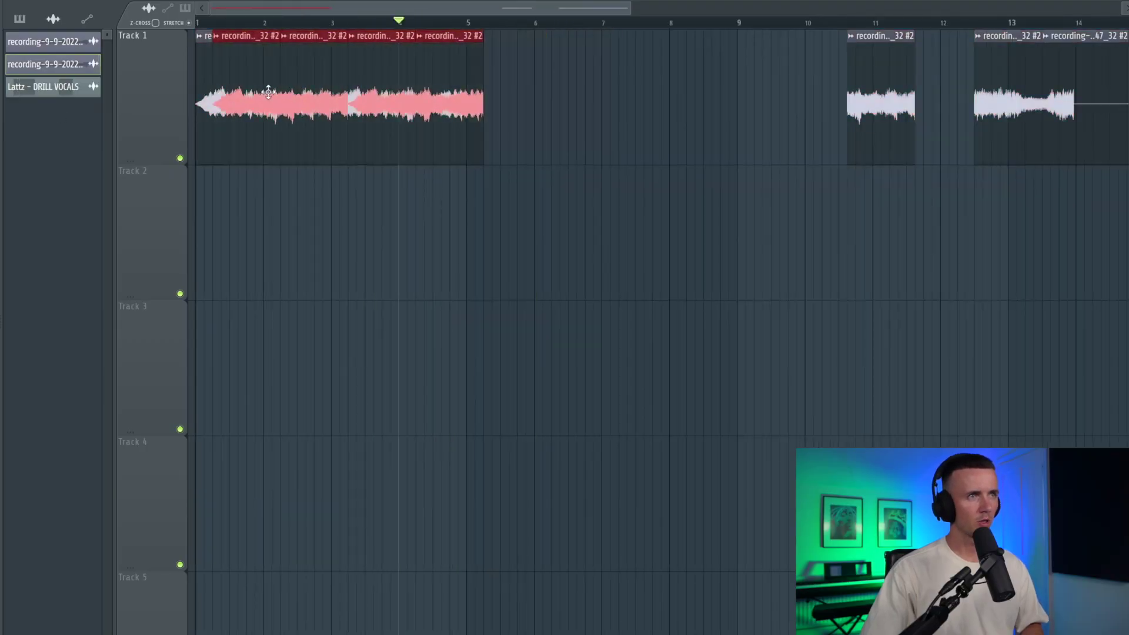
drag(268, 93, 477, 91)
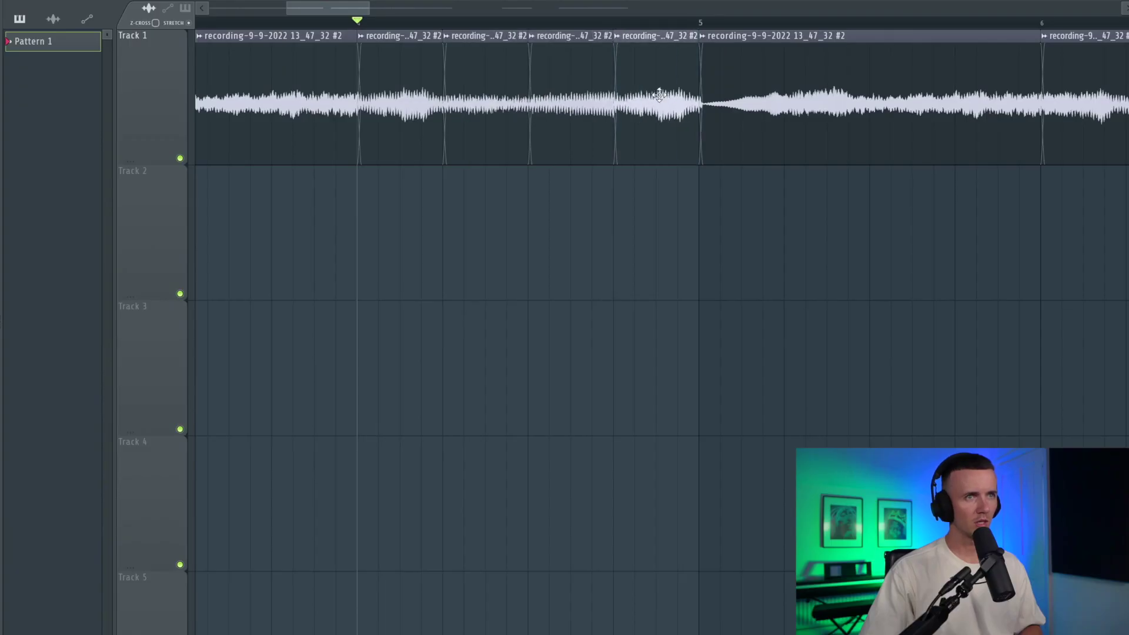
key(space)
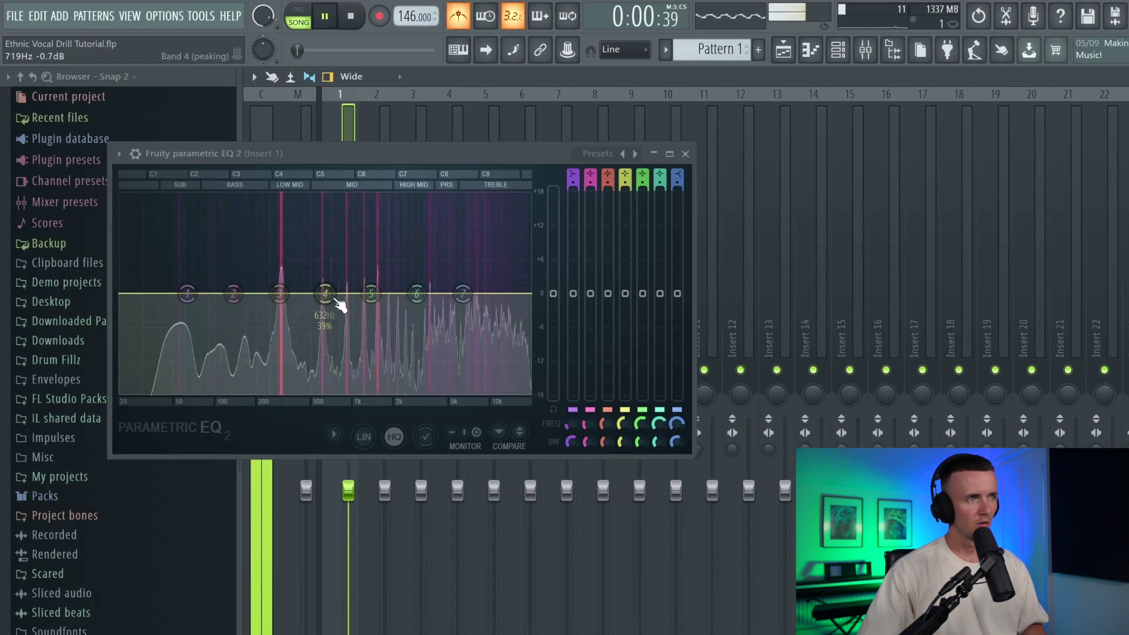
- Apply the 20Hz + 18kHz cut preset to Insert 1's Fruity Parametric EQ 2, raise the low cut into the low mids and lower the high cut
drag(338, 297, 377, 186)
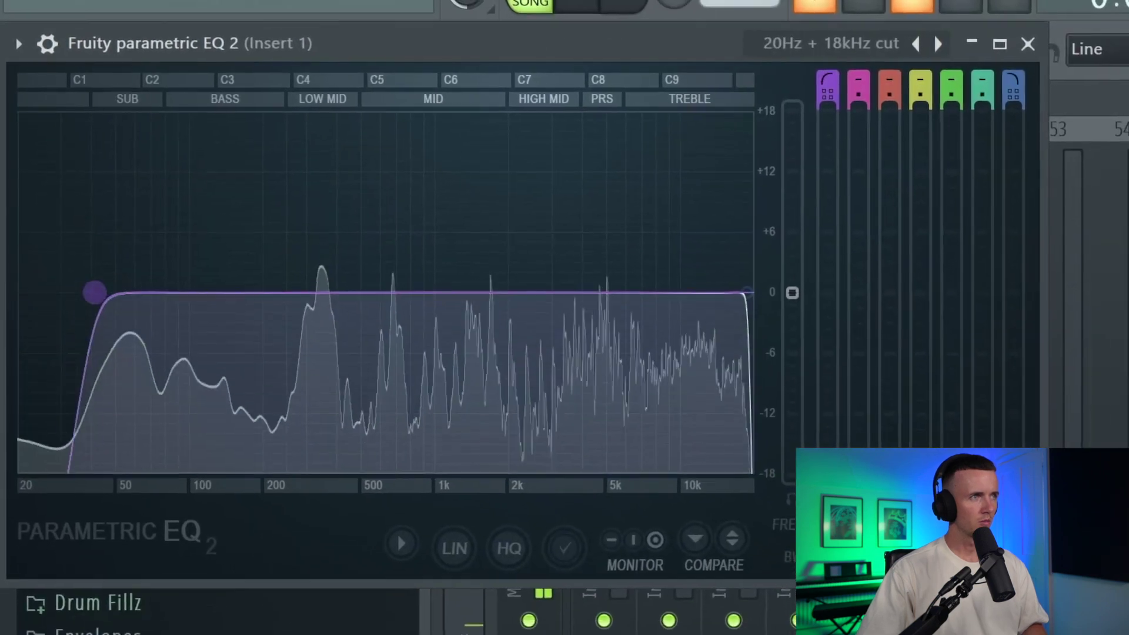
drag(94, 292, 310, 293)
drag(746, 292, 735, 292)
drag(579, 243, 506, 242)
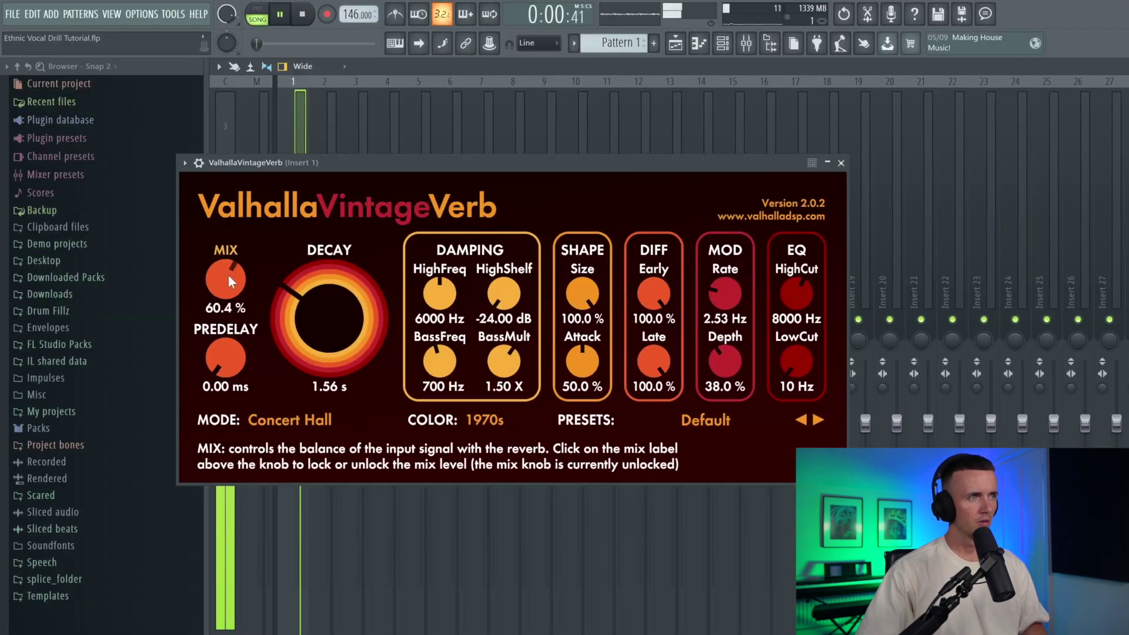
- Set ValhallaVintageVerb on Insert 1 to a 42.8 % mix and 1.48 s decay, and raise its low cut
drag(229, 275, 232, 304)
drag(307, 314, 297, 329)
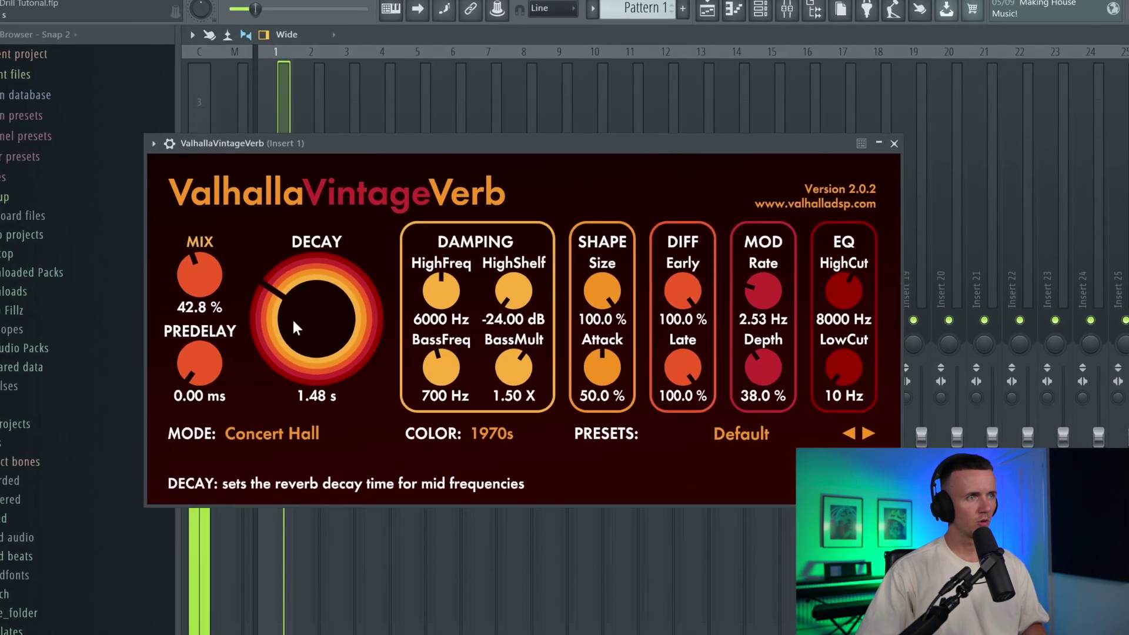
drag(845, 372, 847, 368)
drag(939, 381, 937, 374)
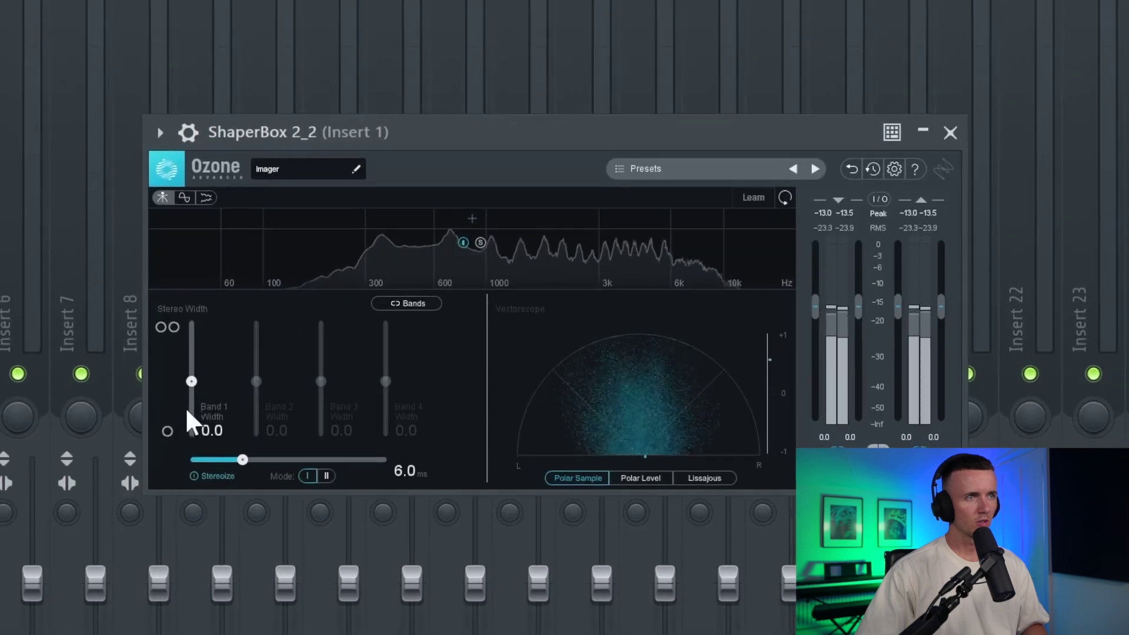
- Increase the Band 1 stereo width in Insert 1's Ozone Imager, and raise the semitone transposition in SoundShifter Pitch Stereo
drag(191, 381, 191, 370)
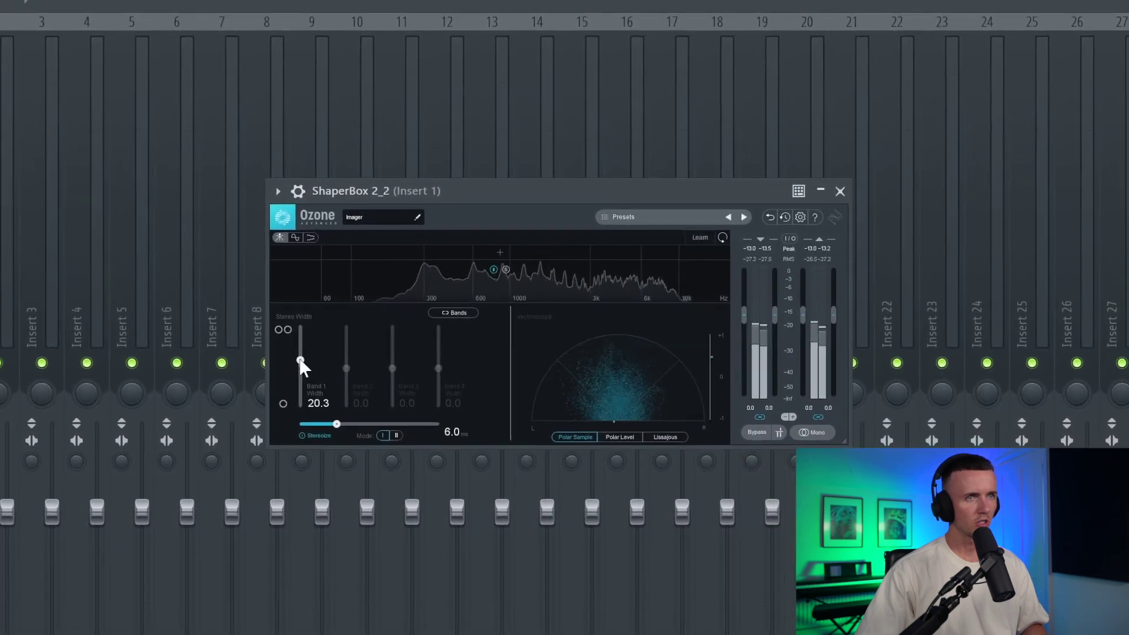
drag(300, 361, 300, 356)
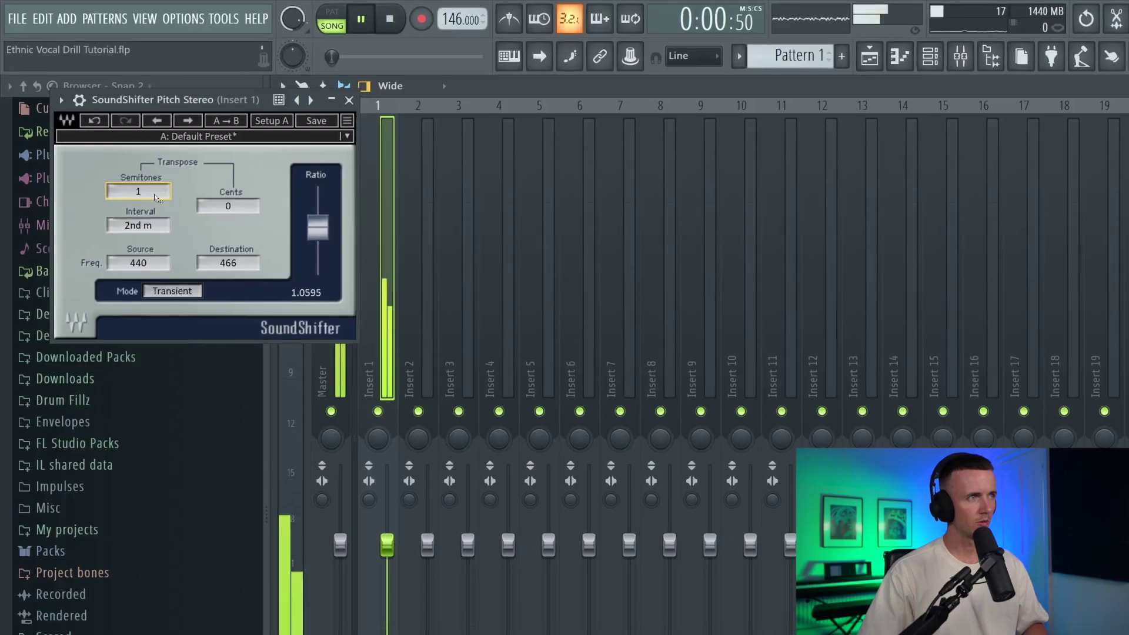
drag(154, 193, 154, 162)
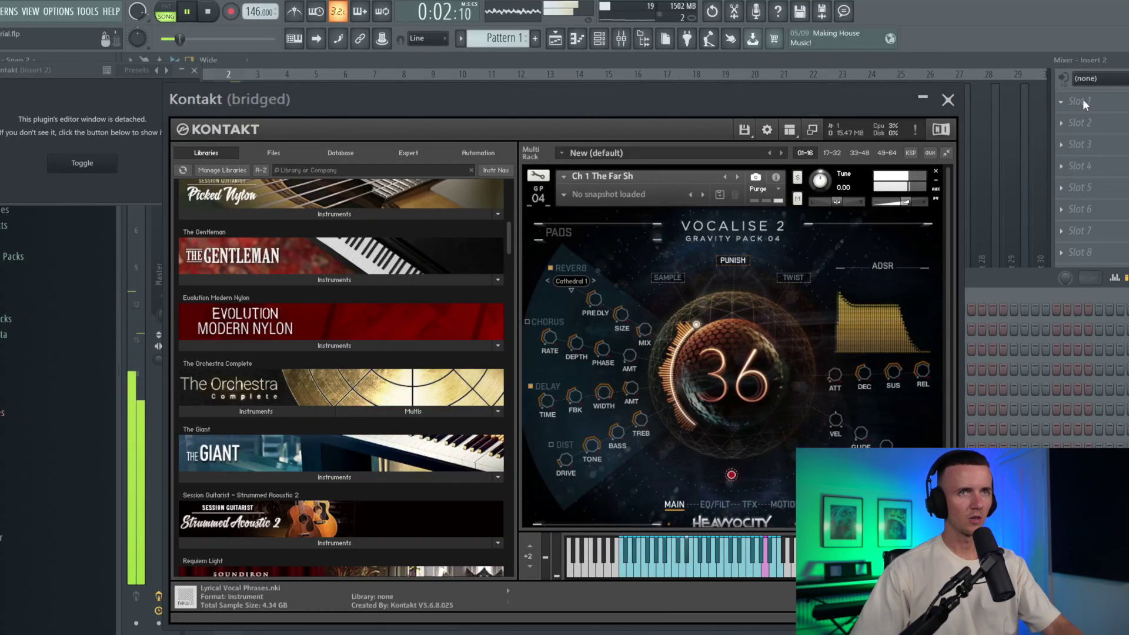
- Load Fruity Parametric EQ 2 into the first effect slot of Insert 2 and move the Kontakt window aside
click(1082, 100)
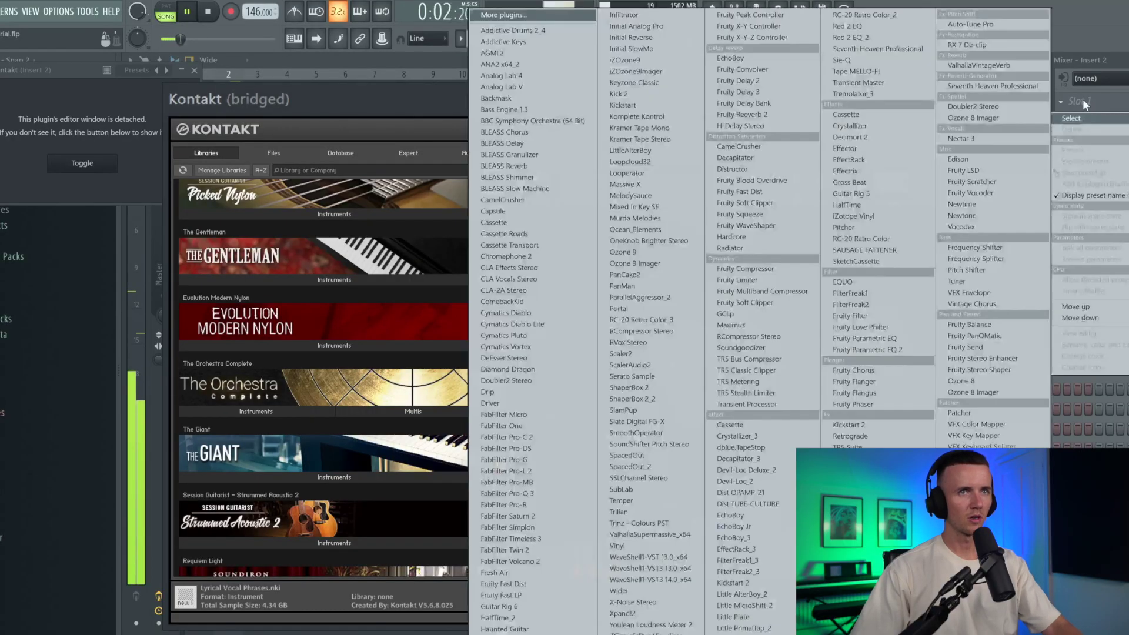
click(891, 348)
drag(254, 129, 613, 243)
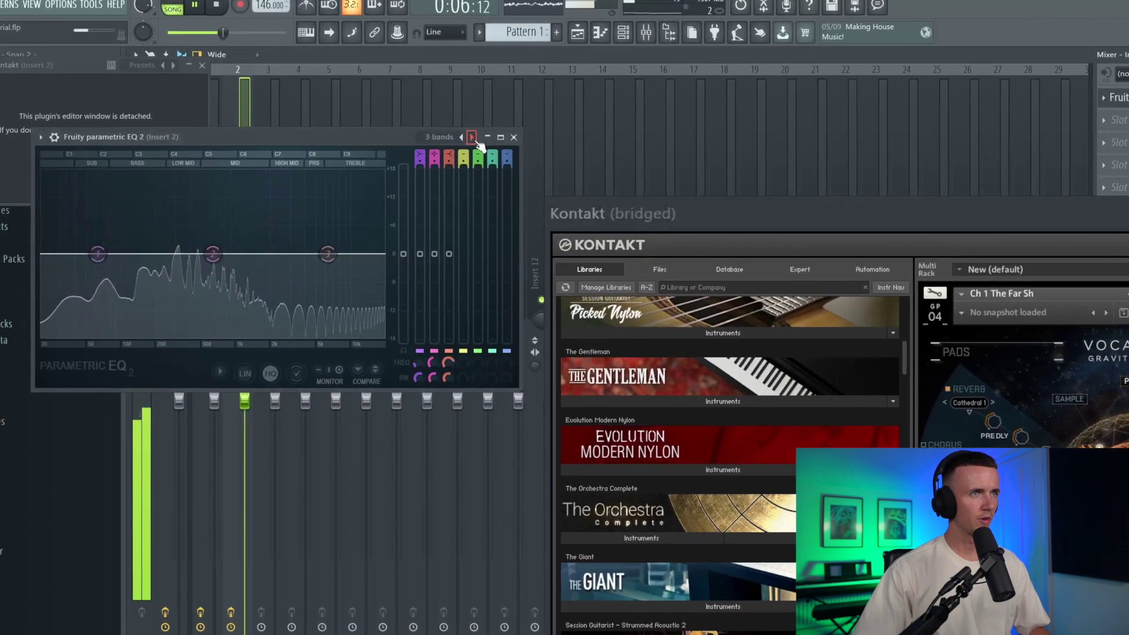
- Apply the 20Hz + 18kHz cut preset to Insert 2's EQ, lower the high cut to about 1.5 kHz and raise the low cut to about 300 Hz
click(471, 138)
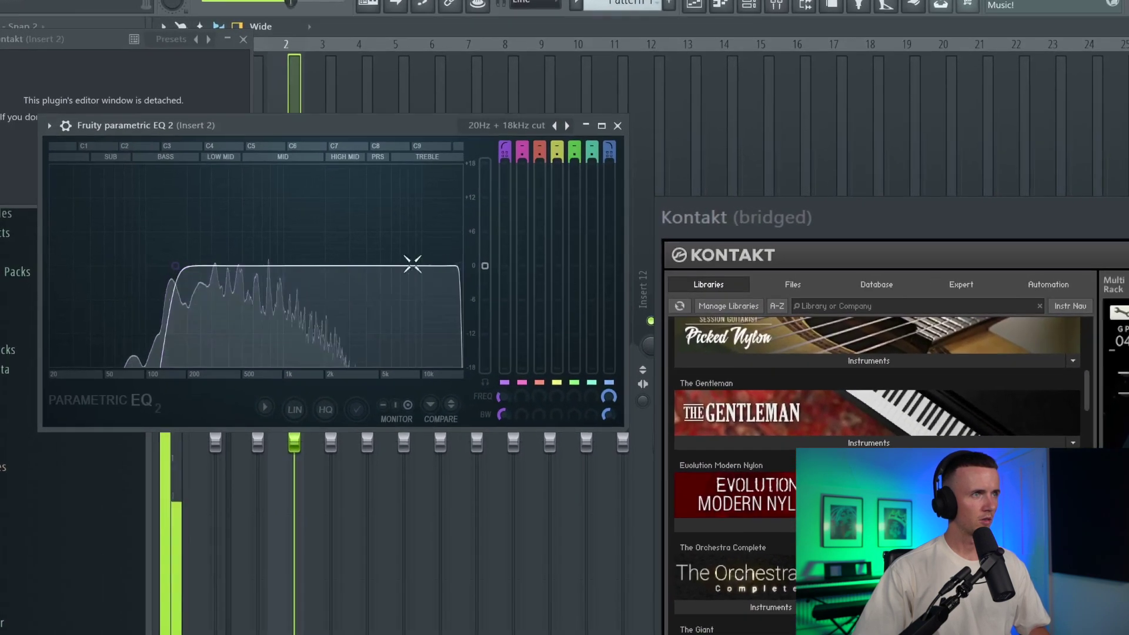
drag(457, 265, 314, 265)
drag(238, 284, 280, 284)
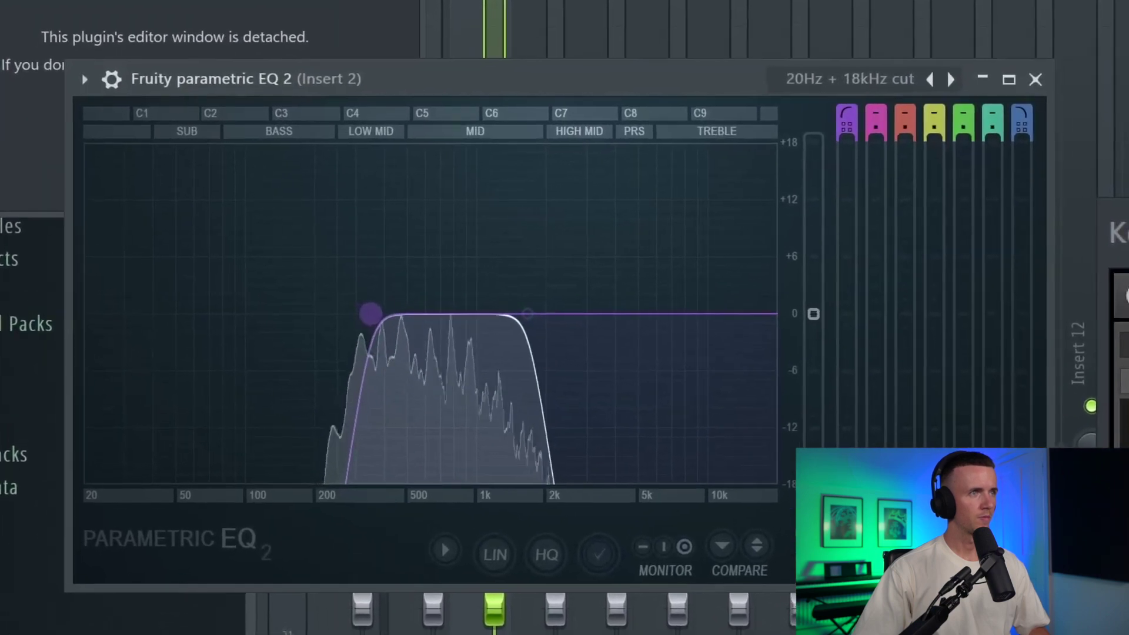
drag(370, 313, 374, 313)
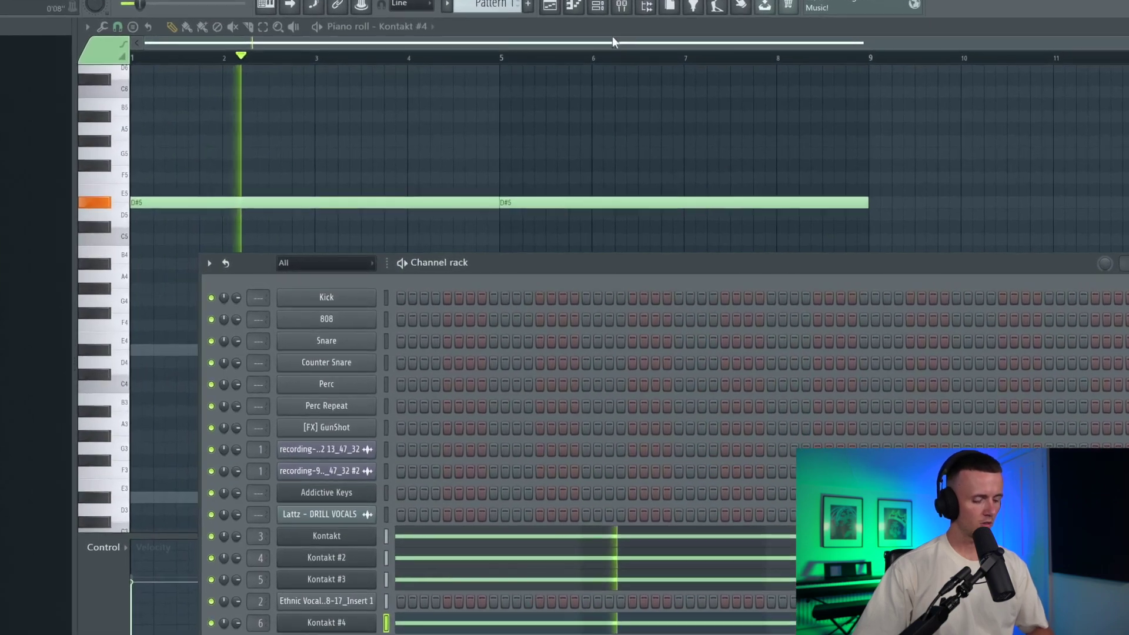
- Select the mixer tracks from VOX (Rendered) through Strings, and audition the arrangement from bar 9
click(580, 67)
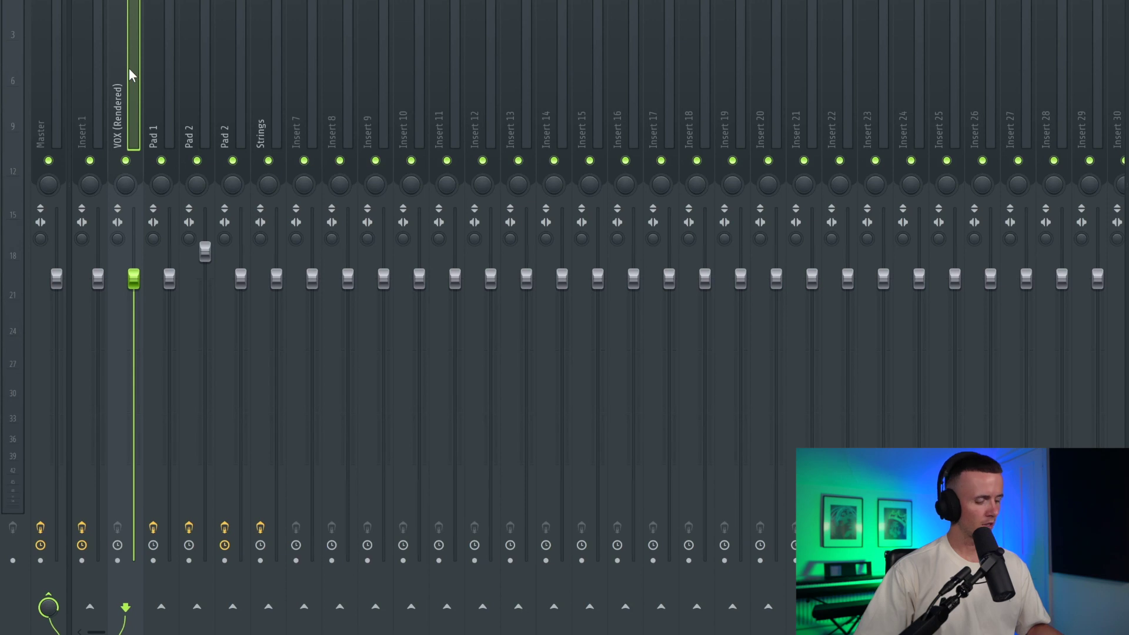
drag(131, 69, 260, 88)
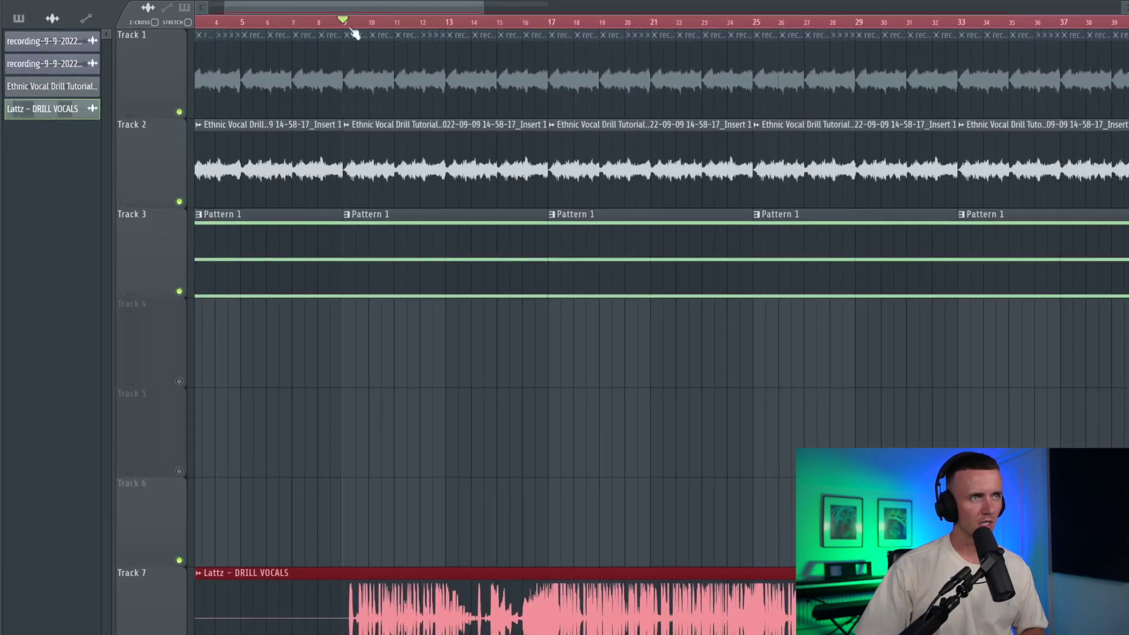
key(space)
- Delete the extra C5 note in the middle of bar 3 and extend the C5 drum pattern to eight bars
scroll(464, 482, up, 3)
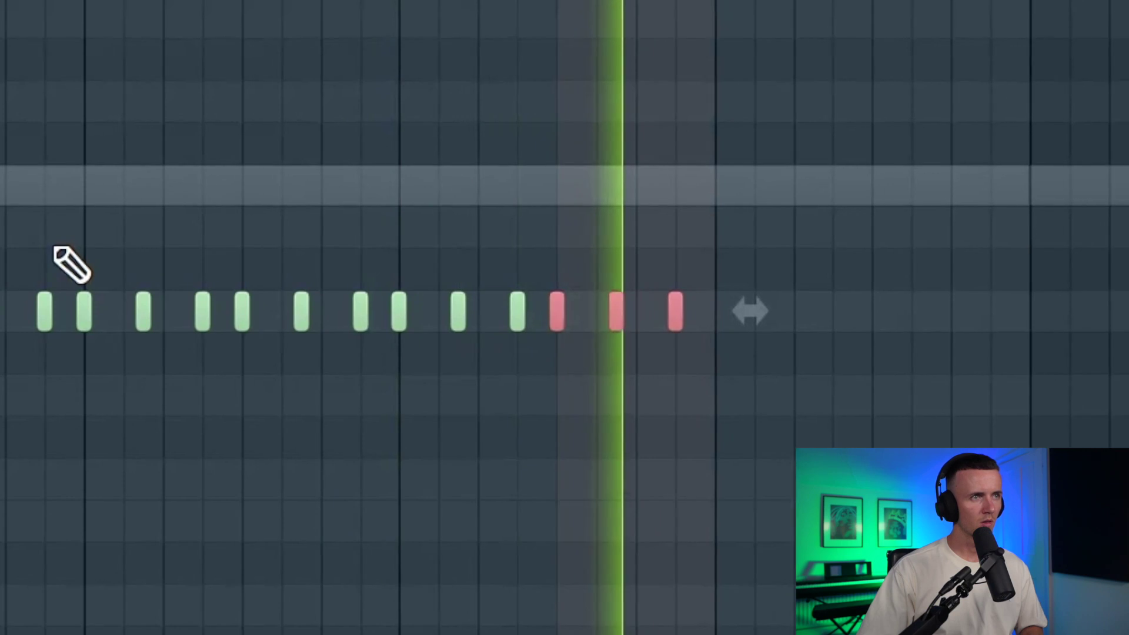
key(ctrl+a)
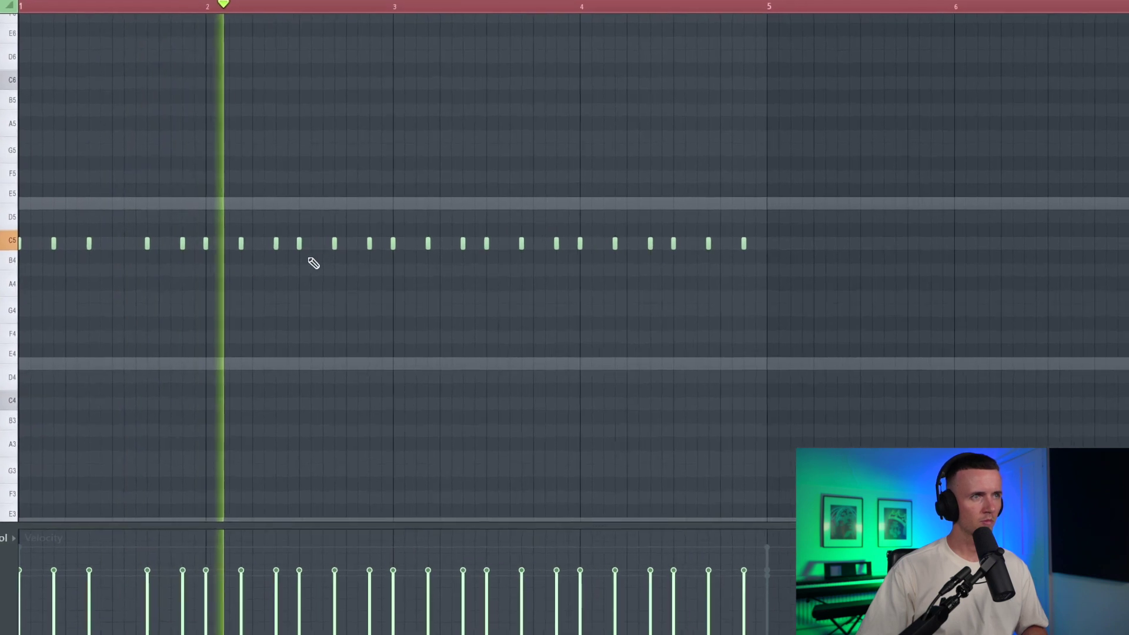
scroll(402, 271, up, 1)
right_click(497, 246)
scroll(643, 352, down, 2)
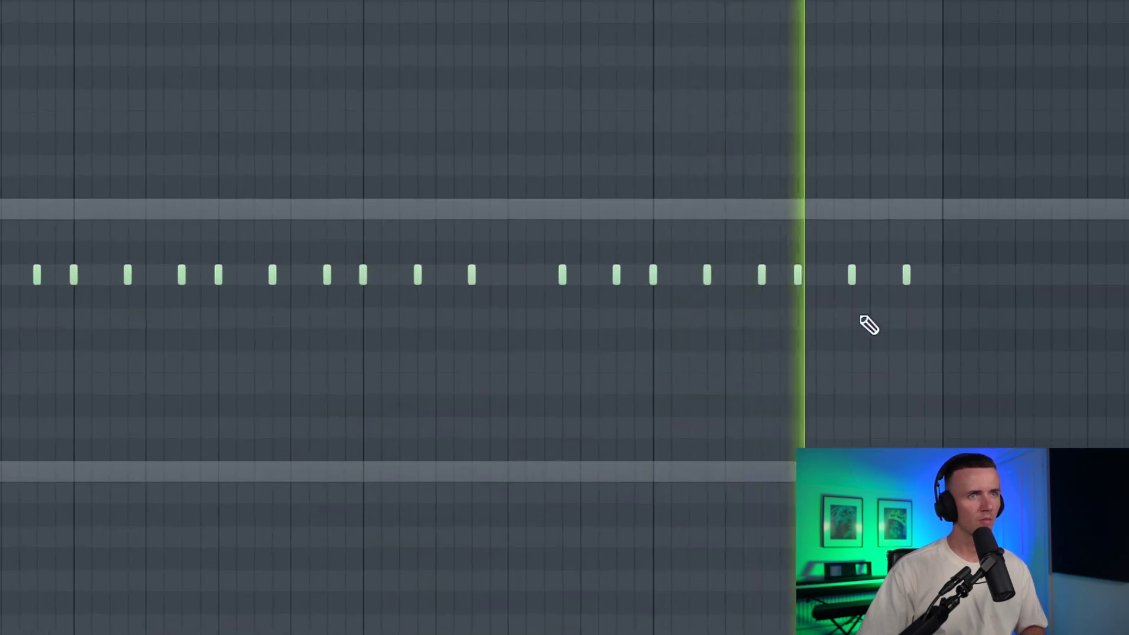
scroll(870, 325, down, 2)
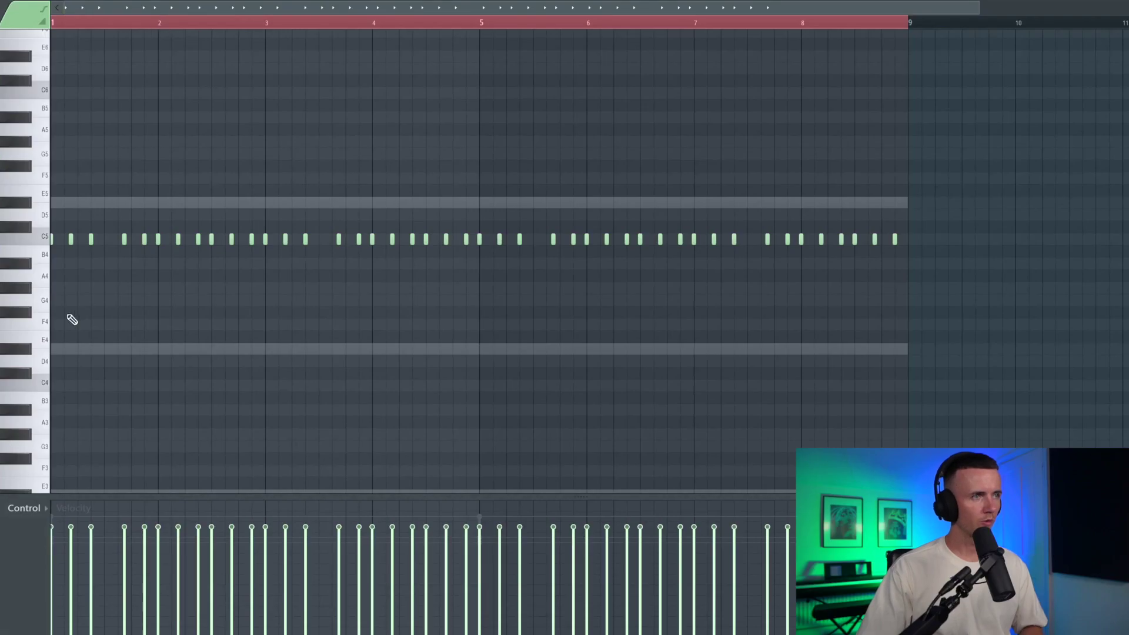
- Repeat the varied first four bars of C5 notes across bars 5 to 8 and add extra notes in bar 8
ctrl+scroll(72, 319, up, 3)
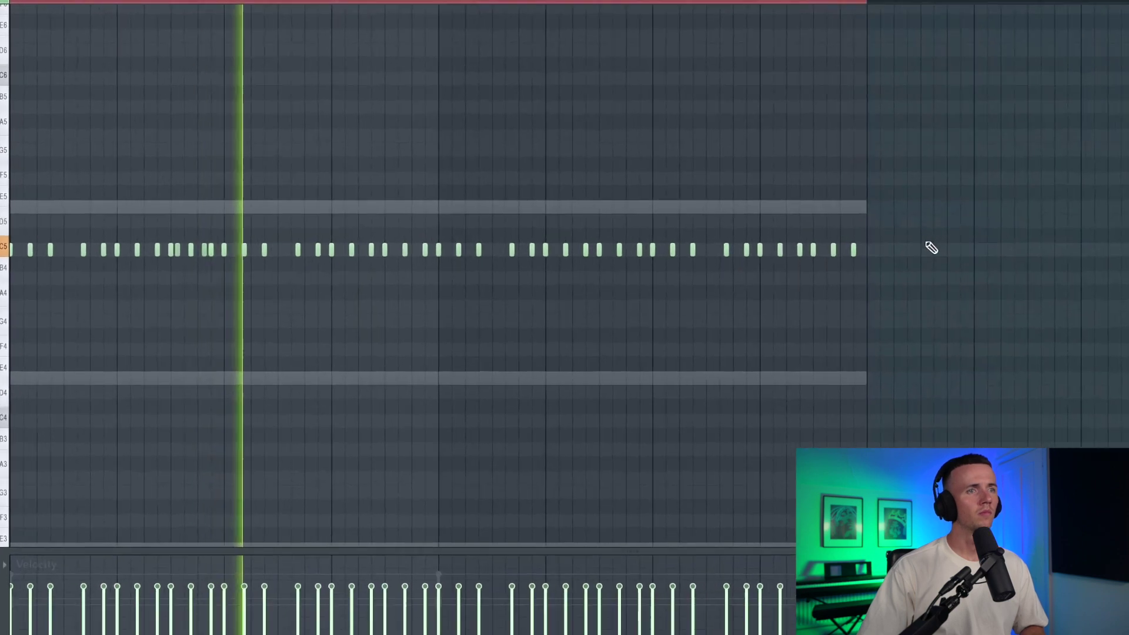
key(ctrl+a)
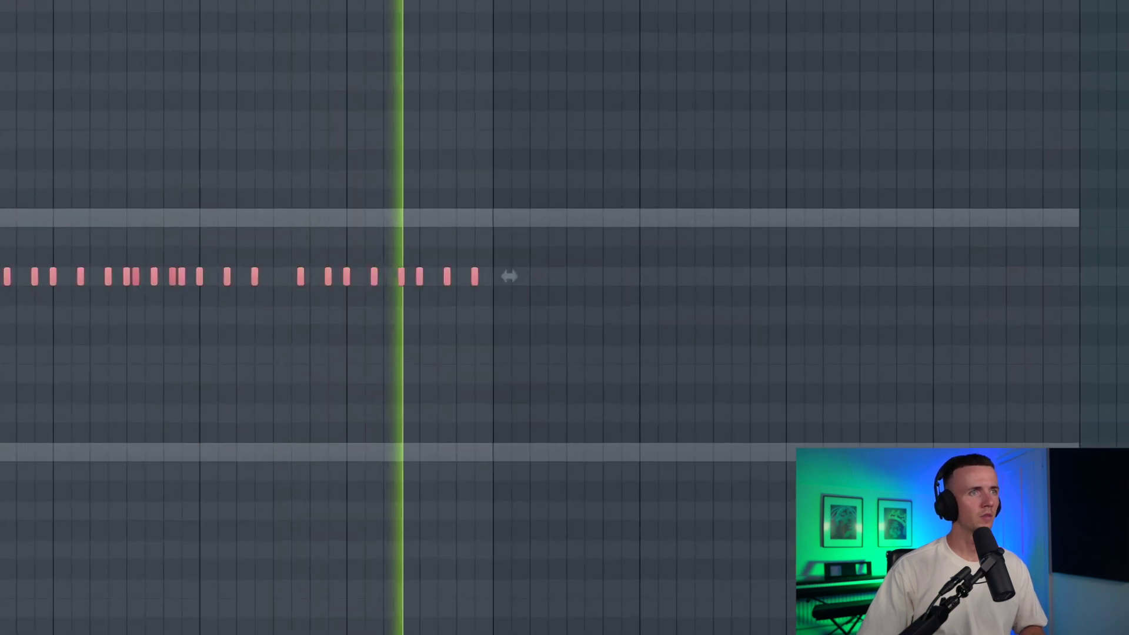
scroll(649, 254, up, 3)
click(652, 220)
click(742, 220)
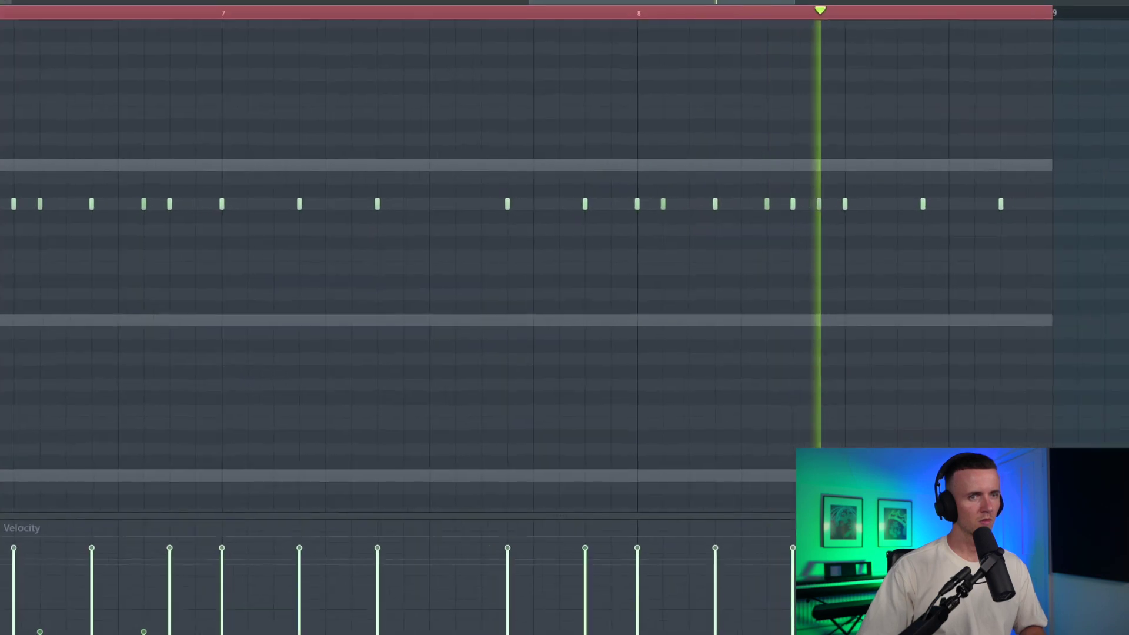
drag(391, 174, 679, 260)
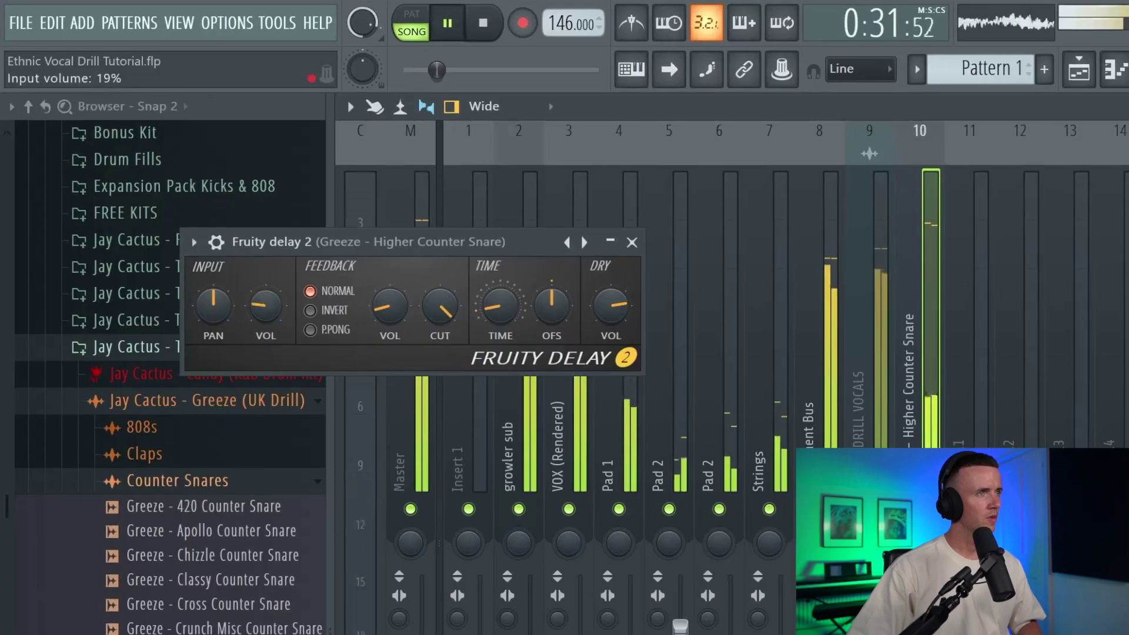
- Set the Higher Counter Snare's Fruity Delay 2 to ping-pong feedback, pan its input right, slightly lower the feedback volume, and close it
click(298, 327)
drag(207, 312, 207, 294)
drag(398, 309, 398, 310)
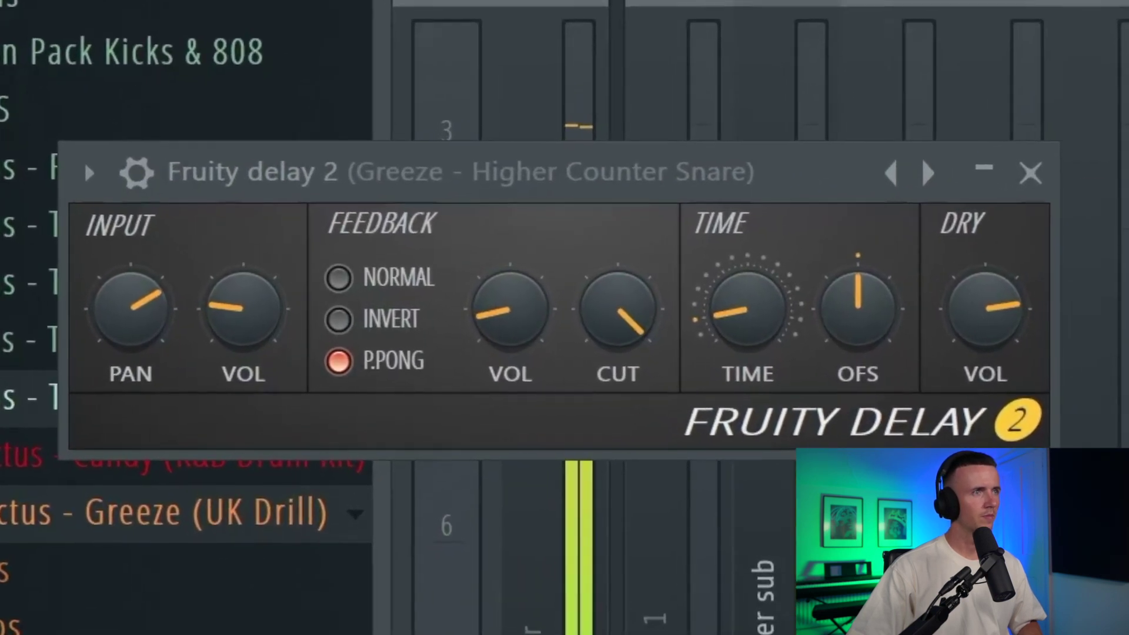
click(1029, 174)
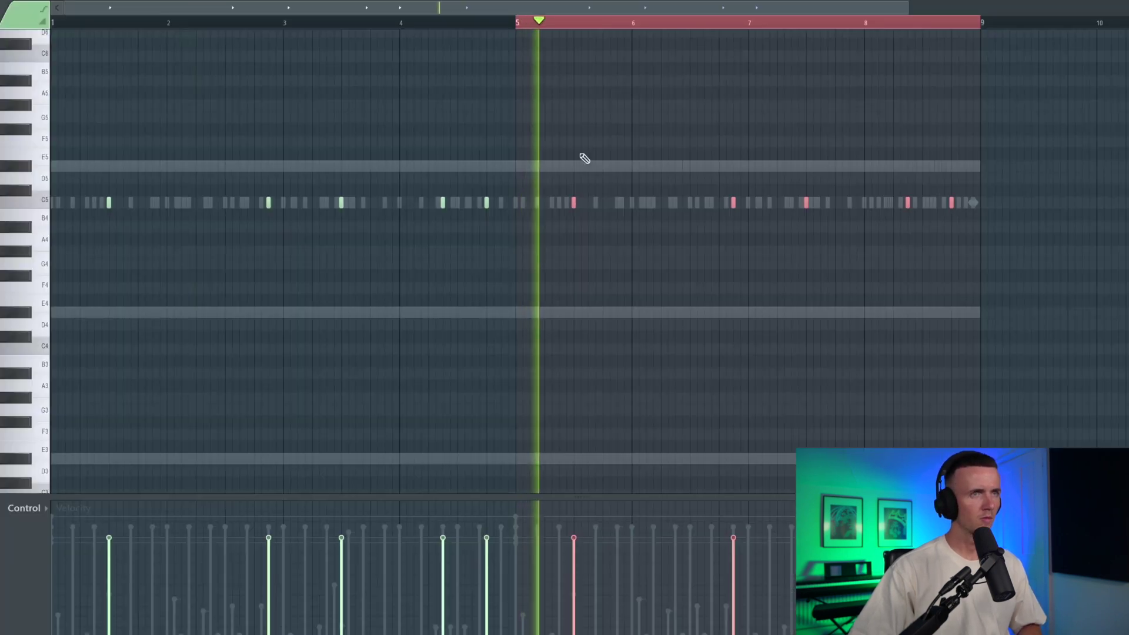
- Add extra C5 notes in bars 6 and 8 to vary the second half of the percussion pattern
ctrl+scroll(588, 150, up, 3)
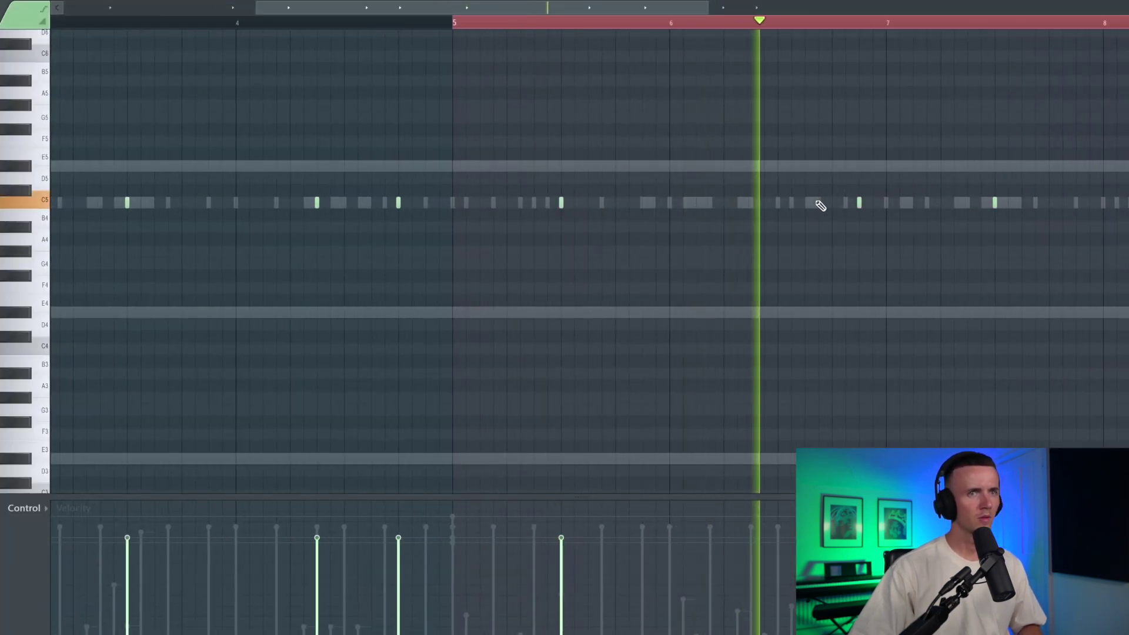
ctrl+scroll(675, 240, down, 2)
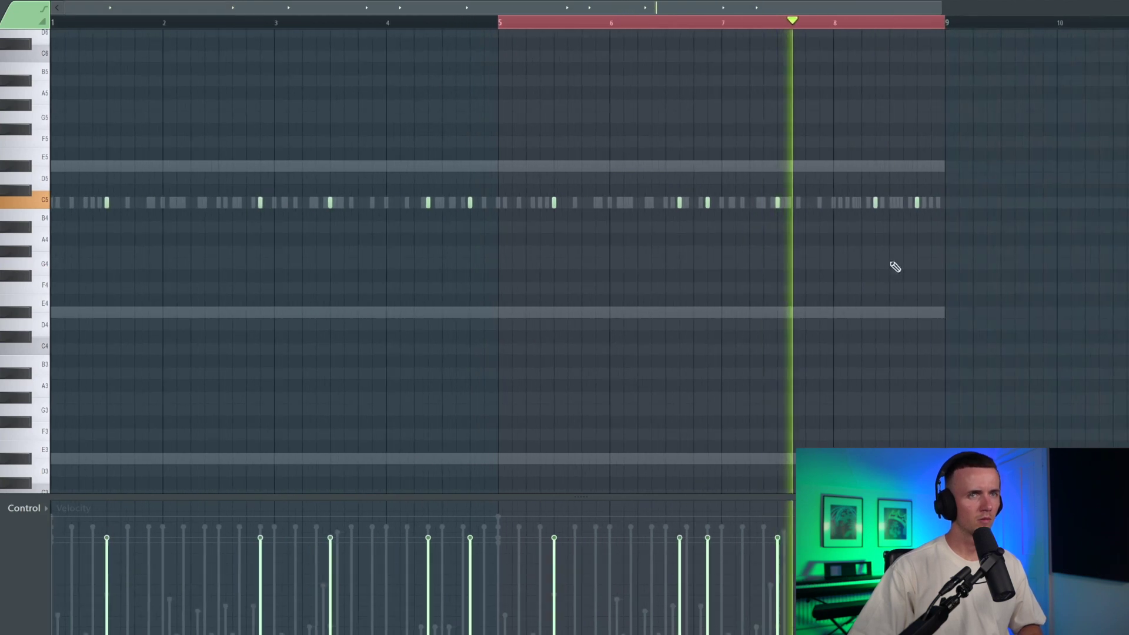
ctrl+scroll(869, 222, up, 2)
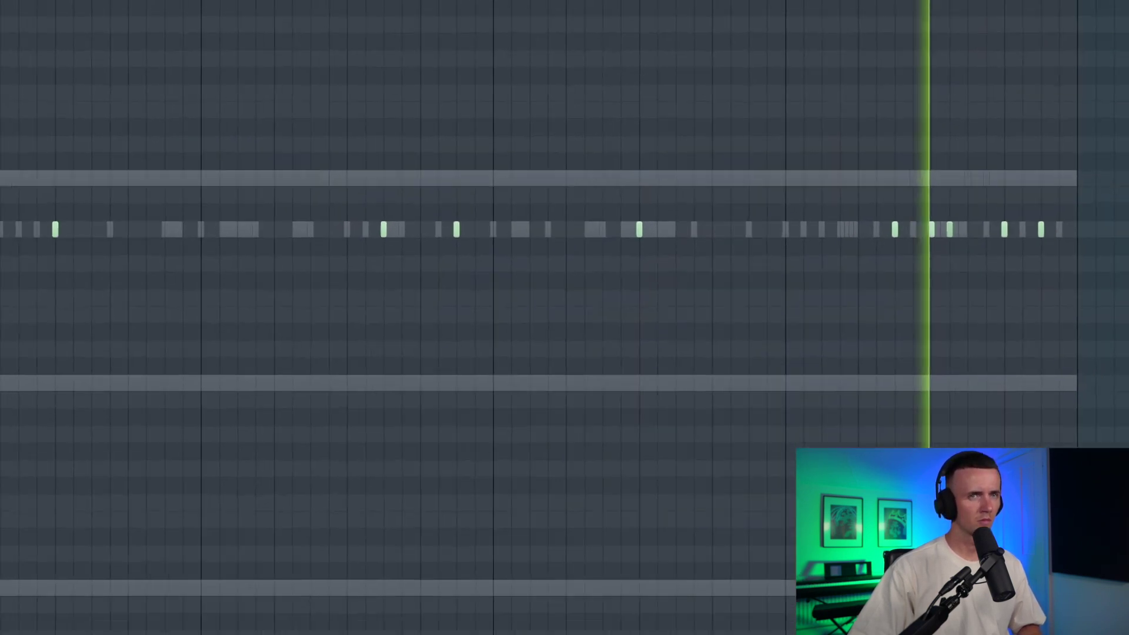
ctrl+scroll(693, 330, down, 3)
click(829, 321)
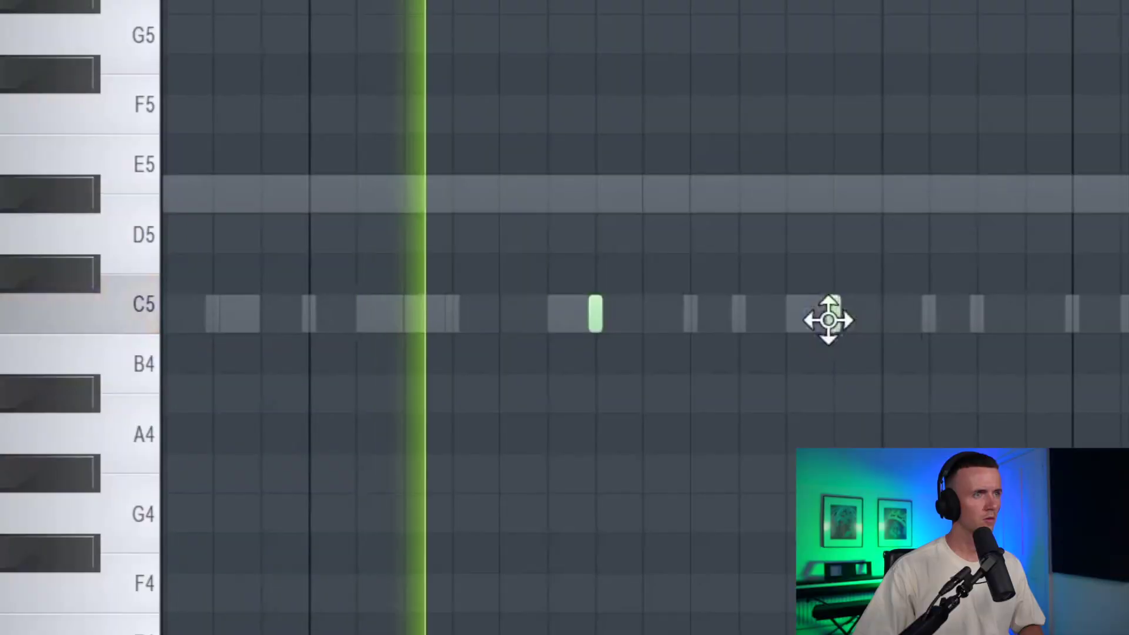
- Slope the velocities of the selected C5 notes across bars 1 and 2 progressively downward
ctrl+scroll(812, 341, down, 3)
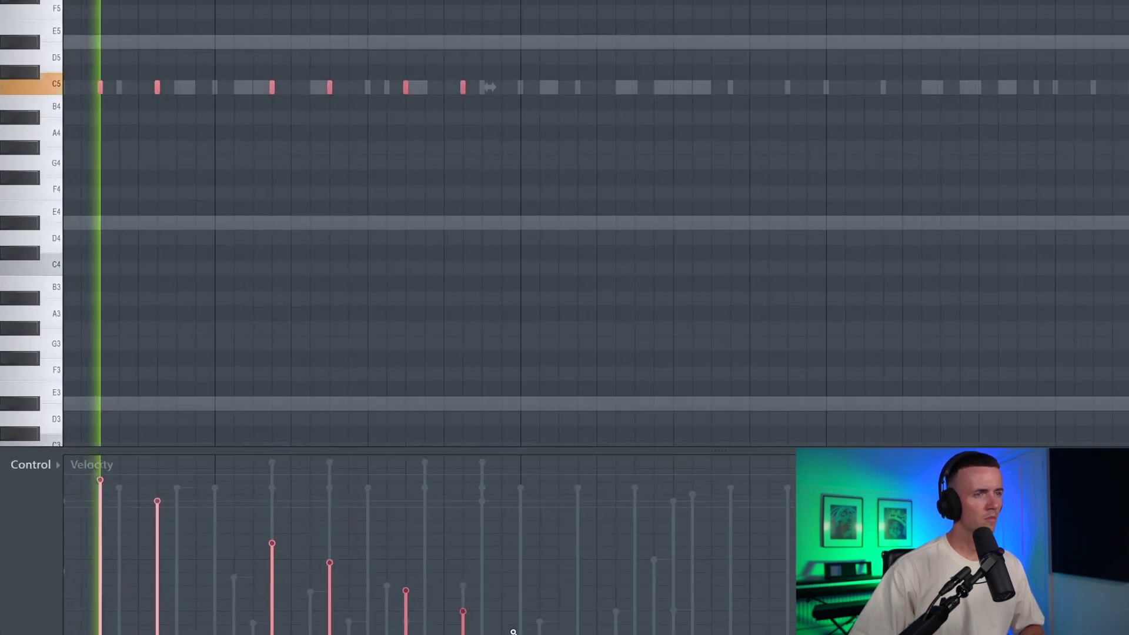
scroll(349, 356, down, 3)
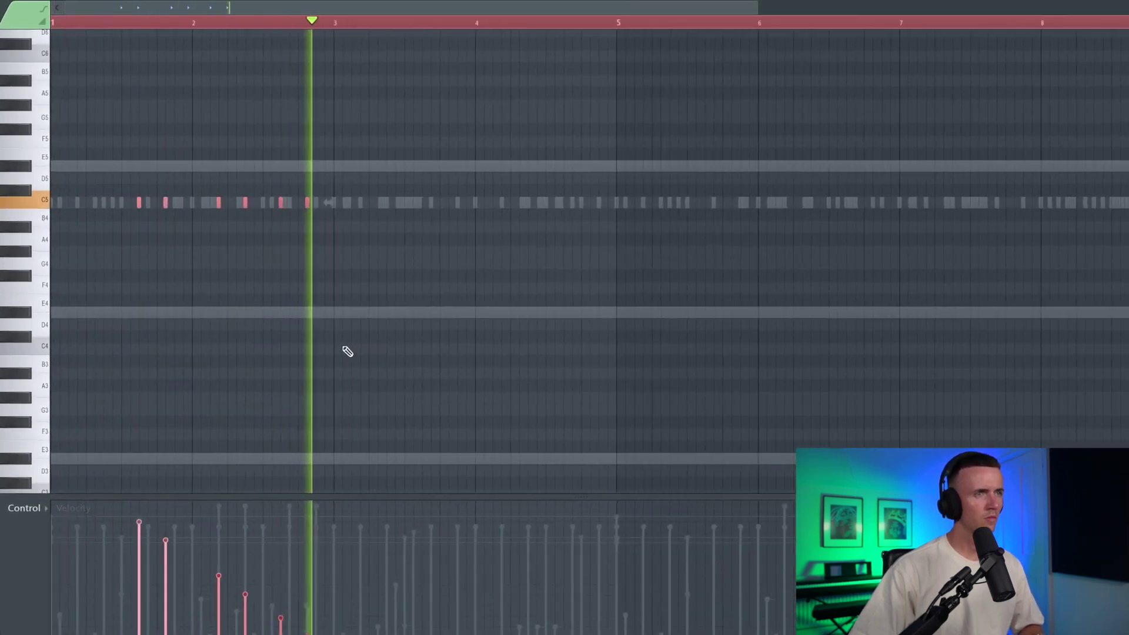
- Add the Greeze - Flan Perc sample as a new channel below Perc 1 and place its C5 hits in bar 4
drag(53, 24, 593, 28)
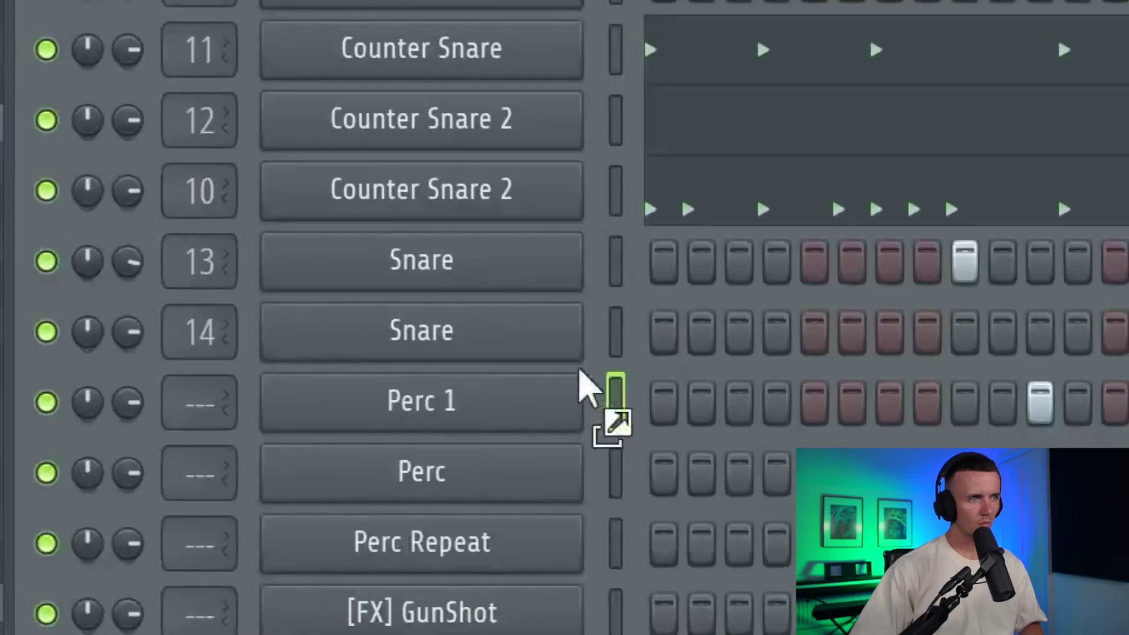
drag(580, 373, 568, 298)
click(526, 334)
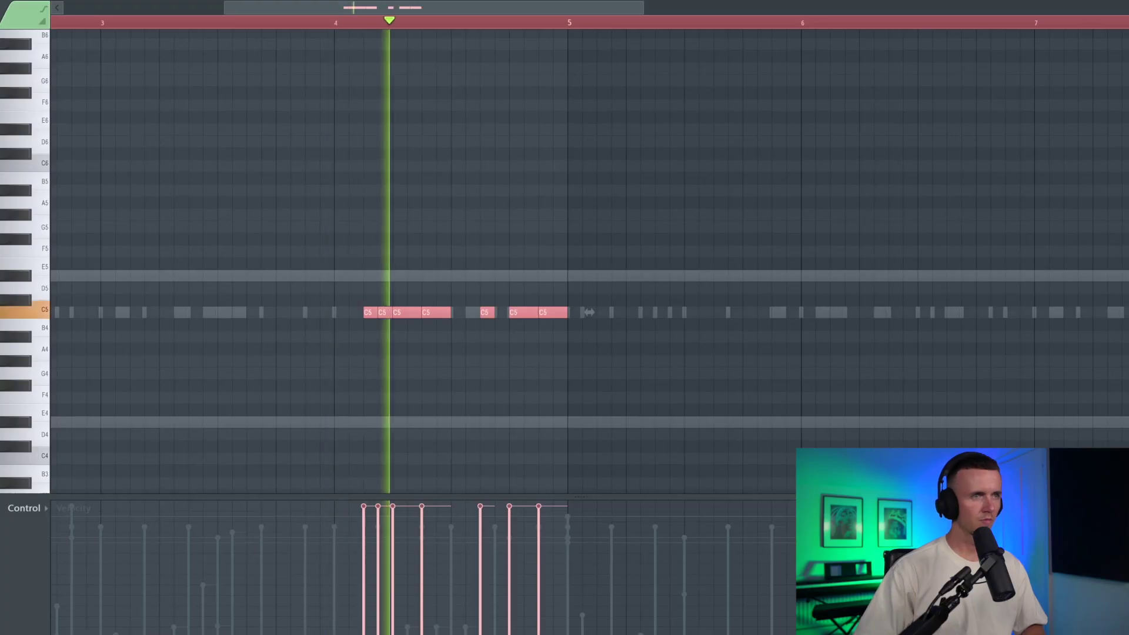
- Repeat the Flan Perc C5 hits across bars 5 and 6 and slope the repeats' velocities progressively downward
key(F6)
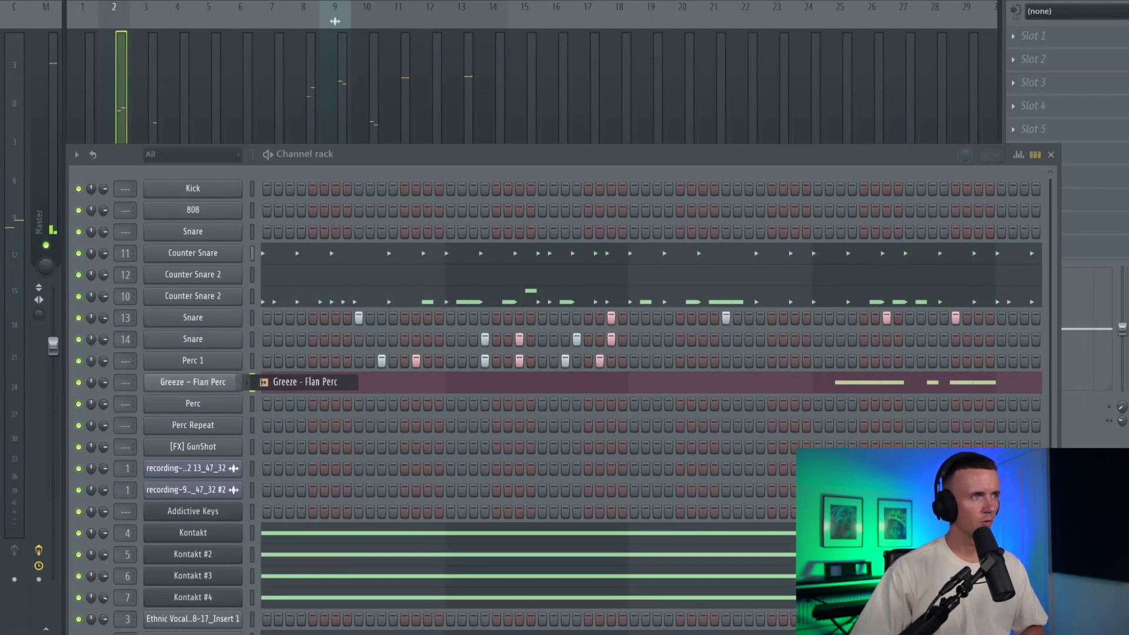
key(space)
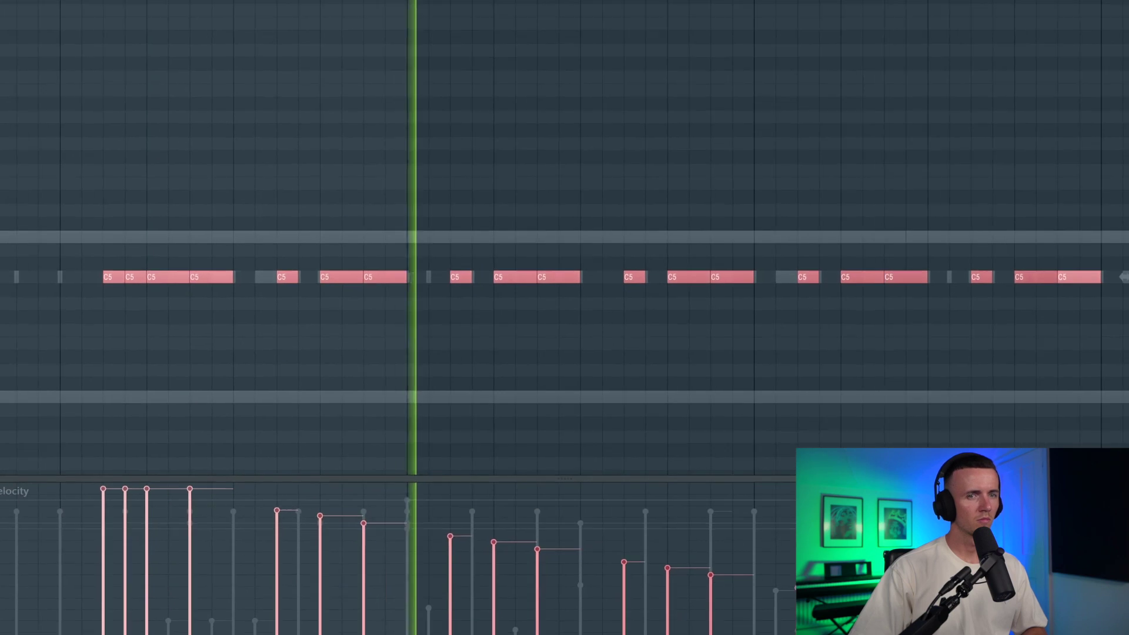
scroll(686, 414, down, 5)
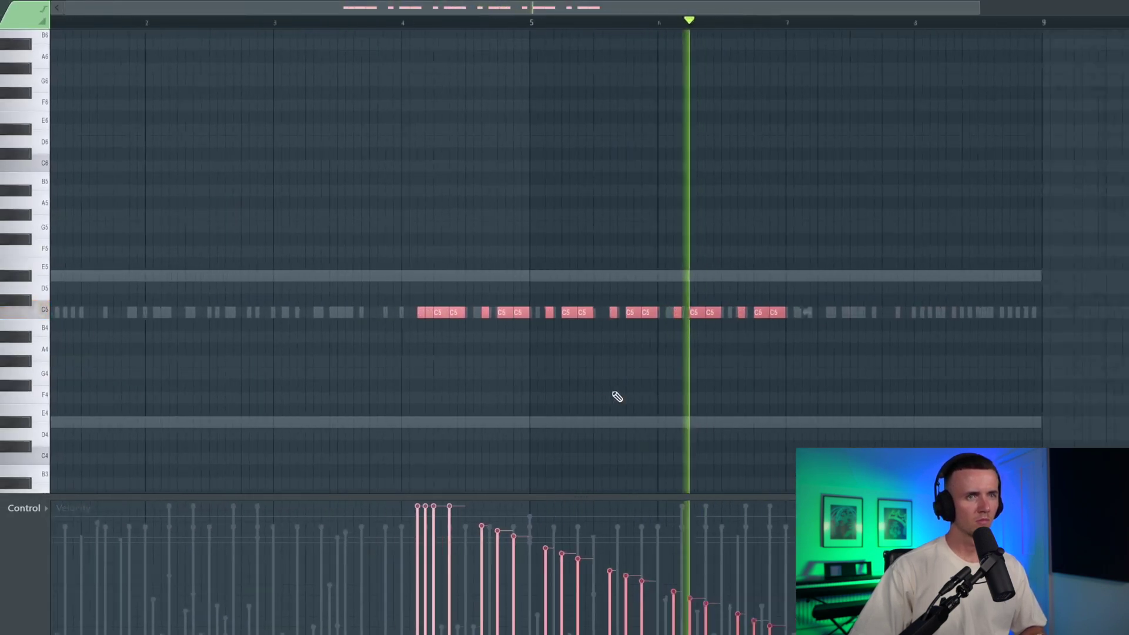
click(30, 516)
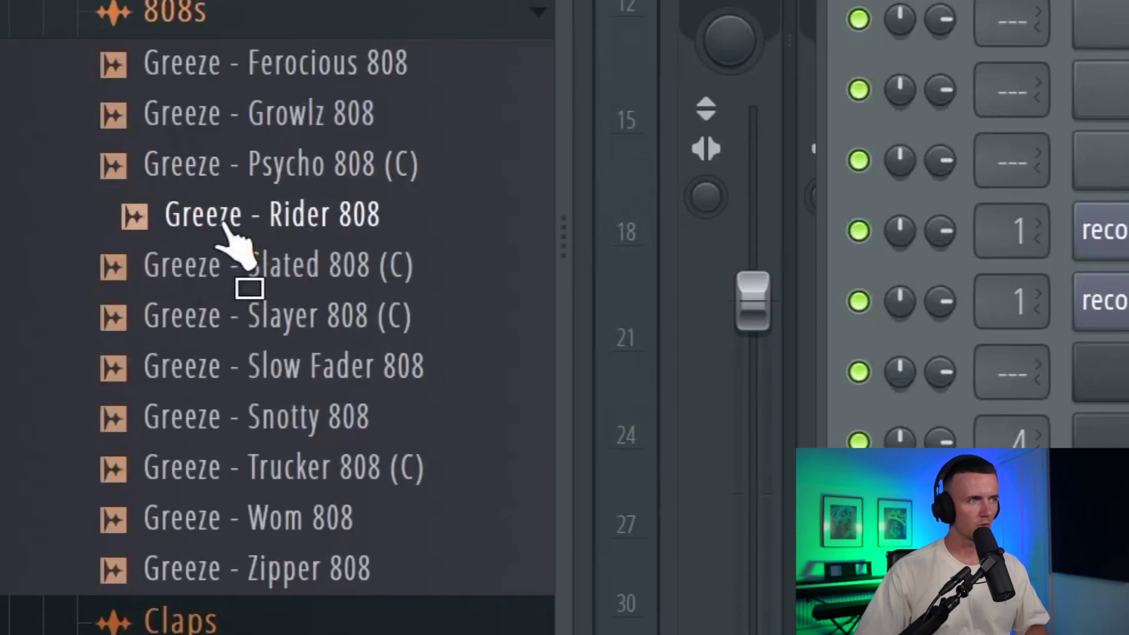
- Load the Greeze - Rider 808 sample as a channel and place half-bar D#5 notes at bars 1, 3, 5 and 7
drag(232, 241, 444, 479)
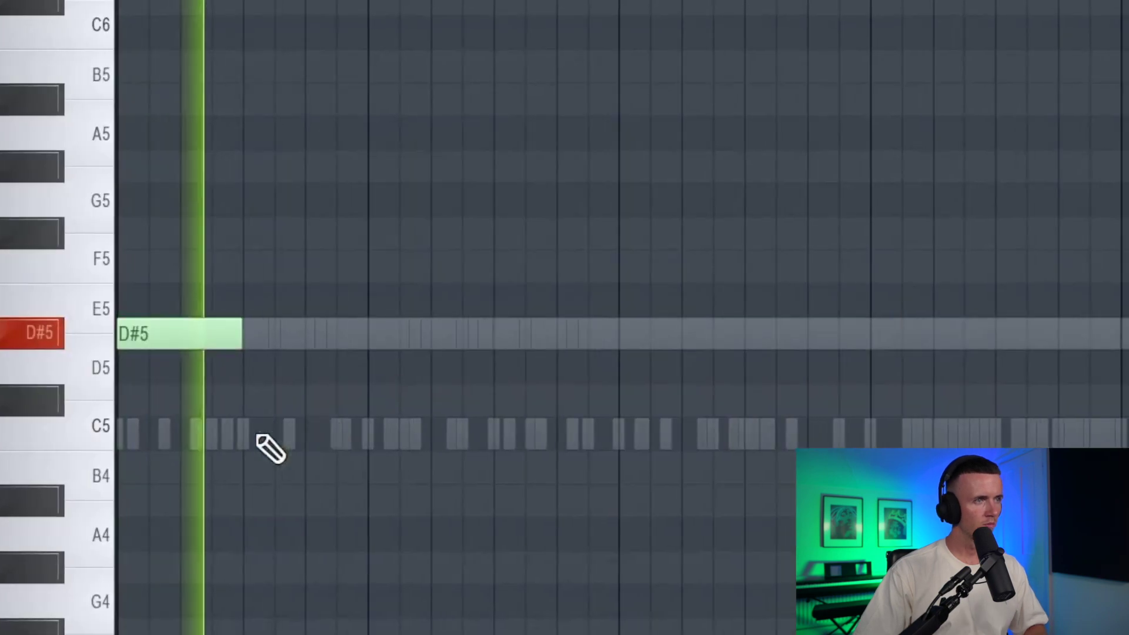
scroll(192, 453, up, 4)
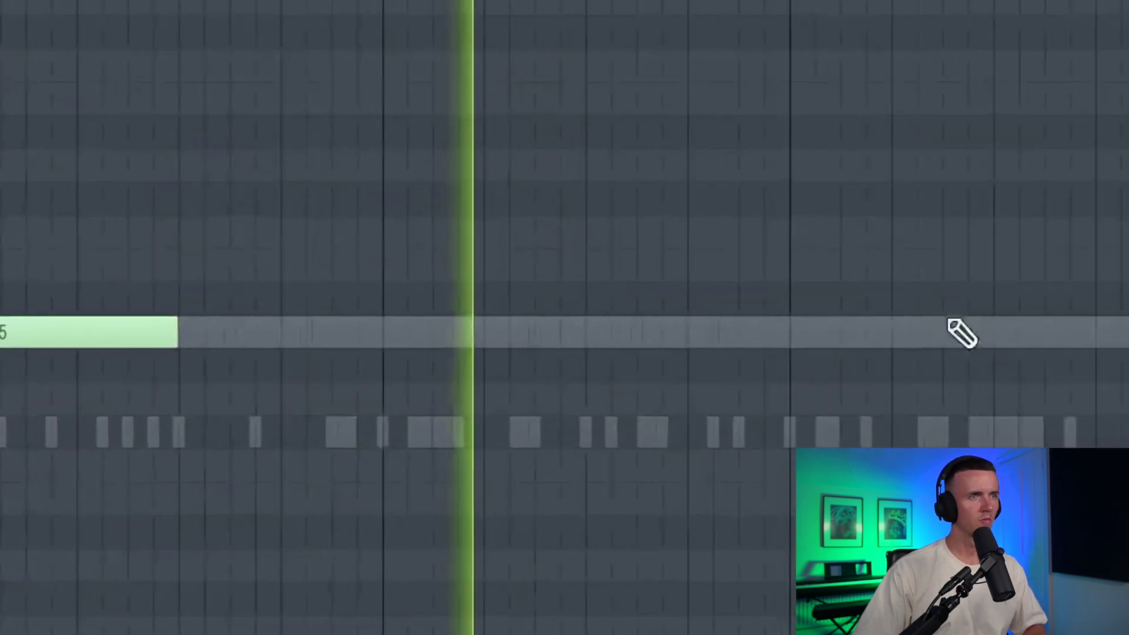
click(793, 341)
key(ctrl+a)
right_click(807, 135)
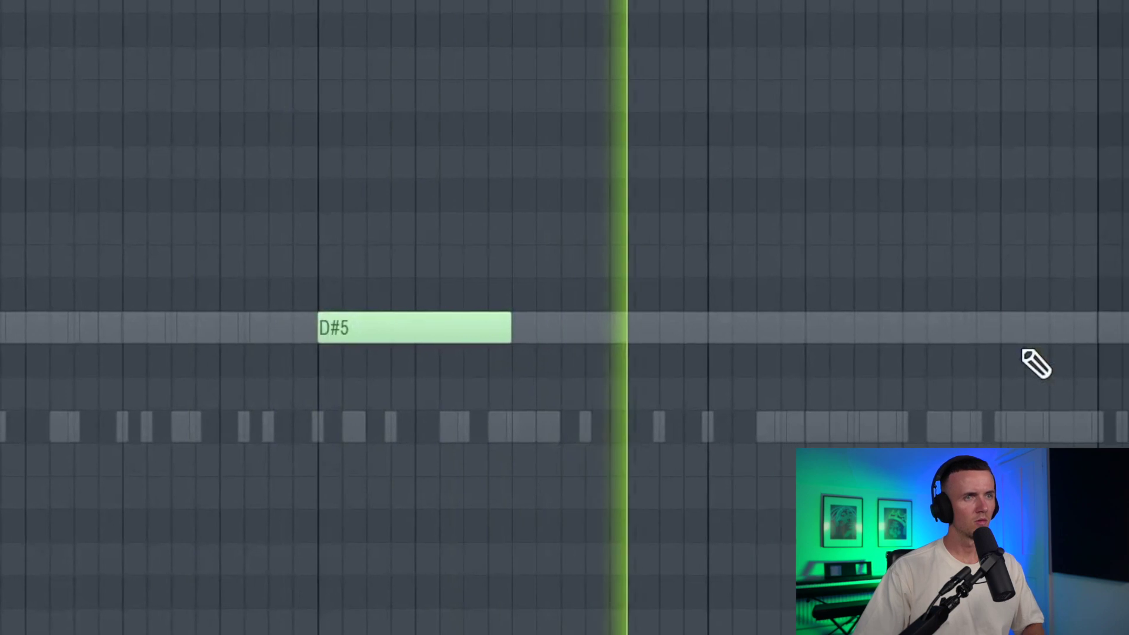
scroll(944, 347, down, 3)
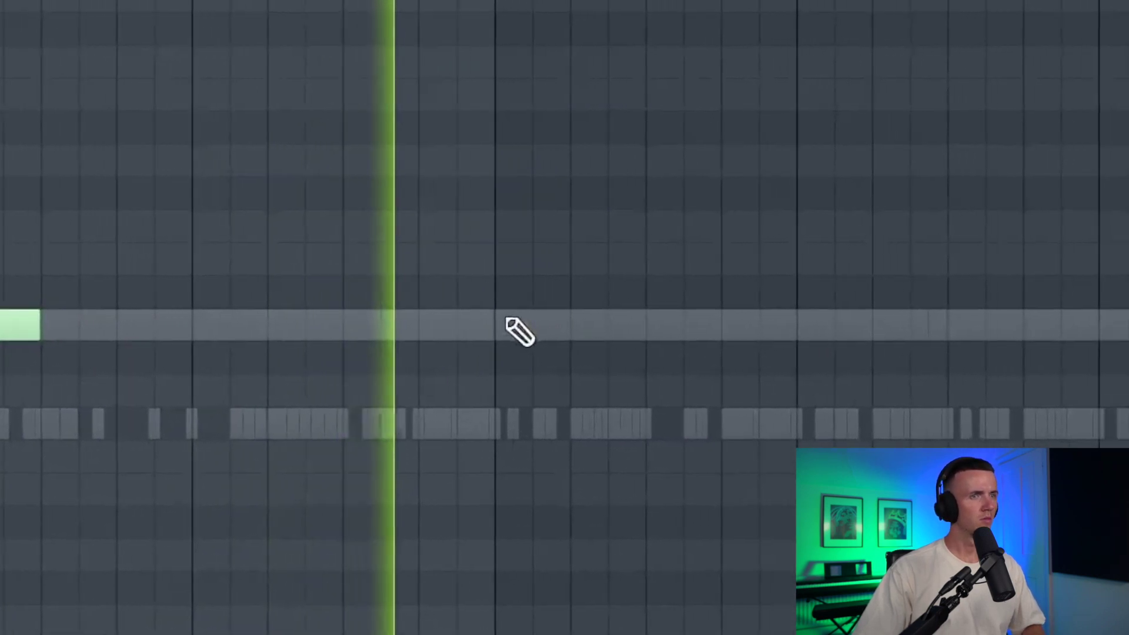
click(510, 325)
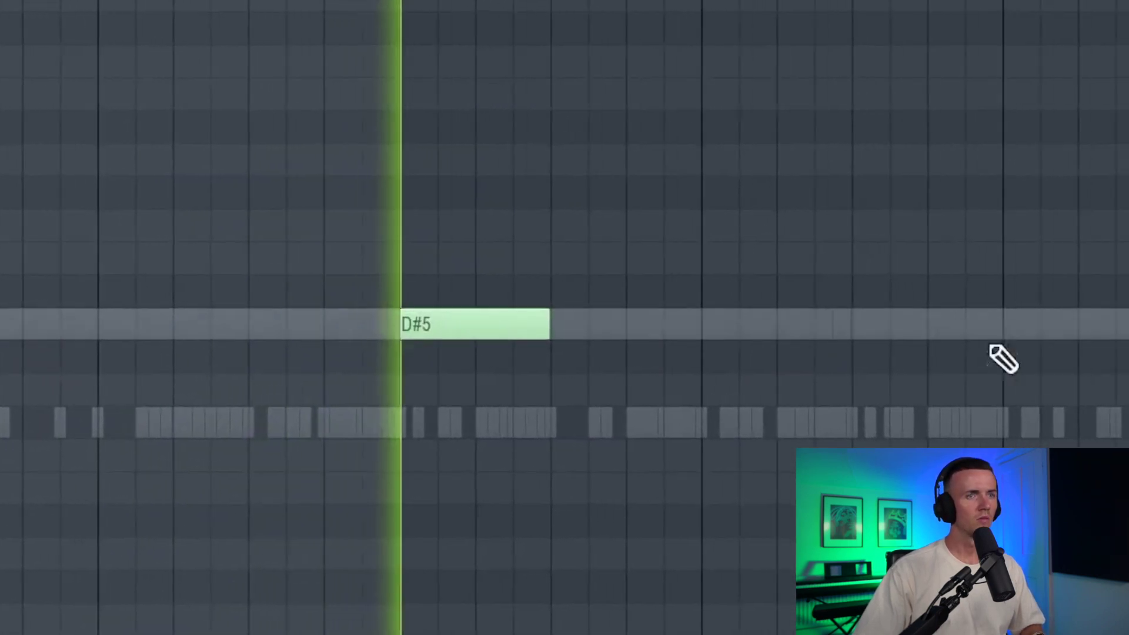
click(1095, 323)
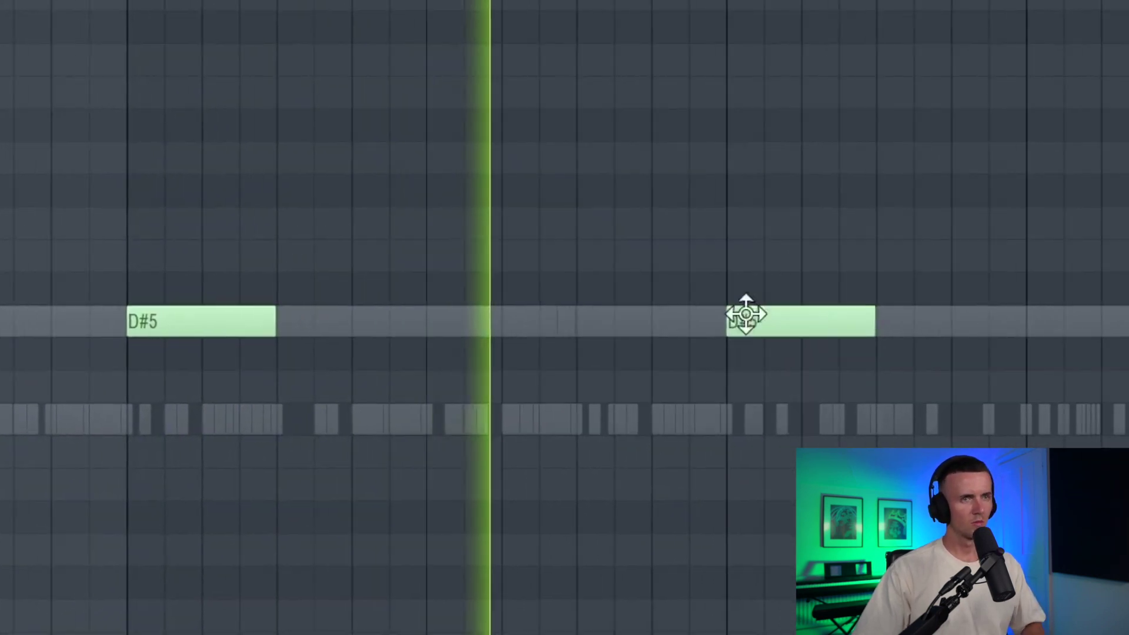
- Build an ascending 808 line from bar 7 into bar 8 using F5, F#5, G#5 and B5 notes
click(818, 262)
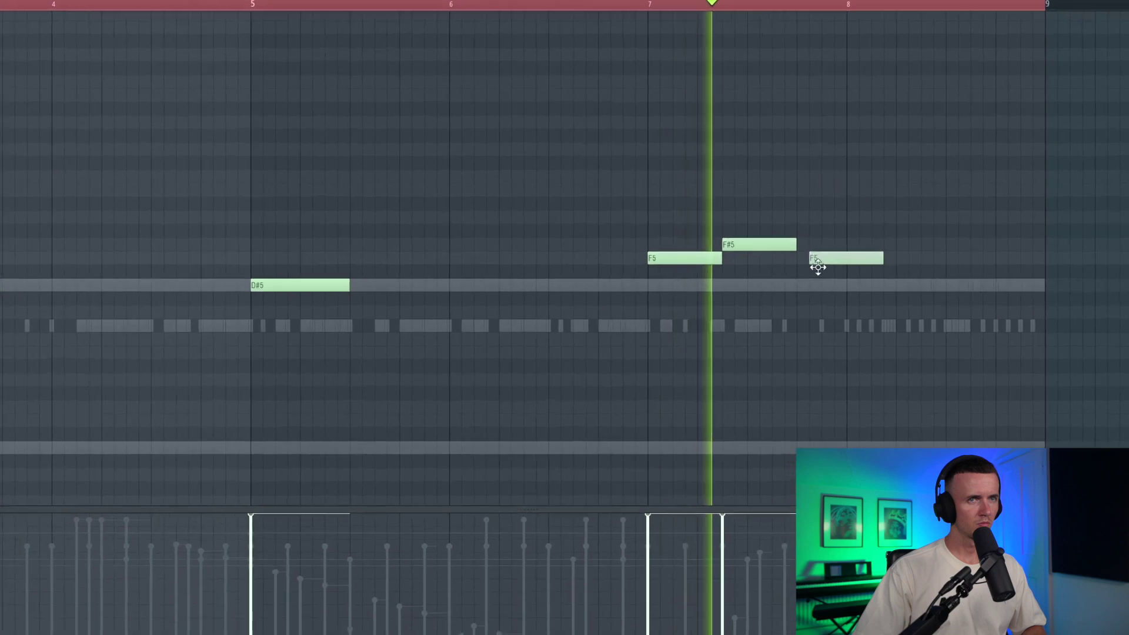
drag(818, 268, 813, 223)
click(895, 188)
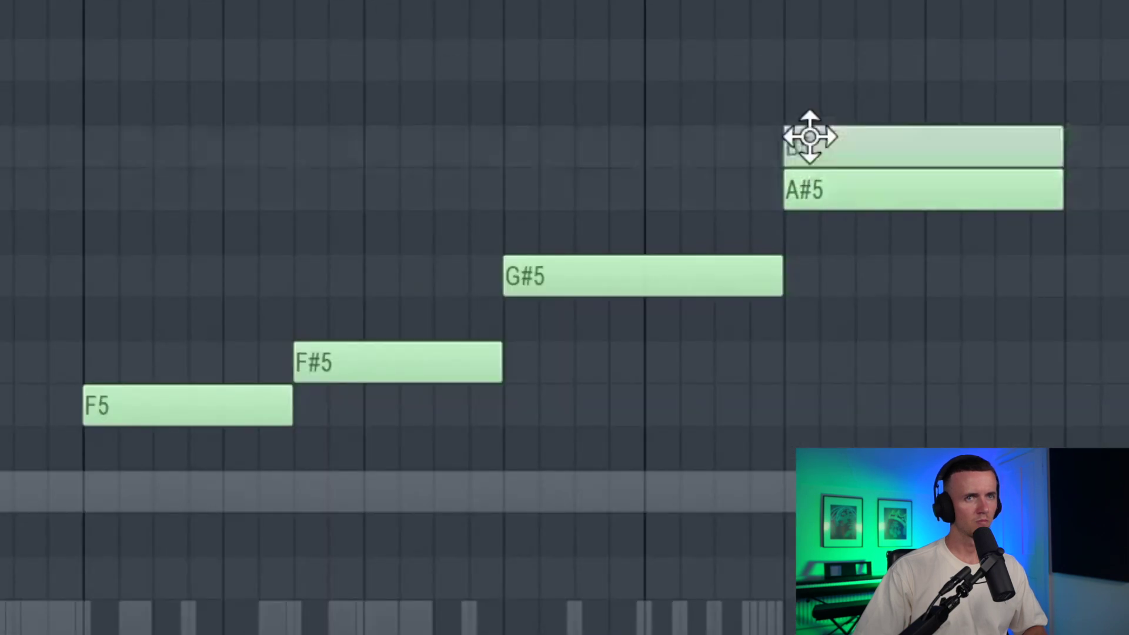
click(809, 145)
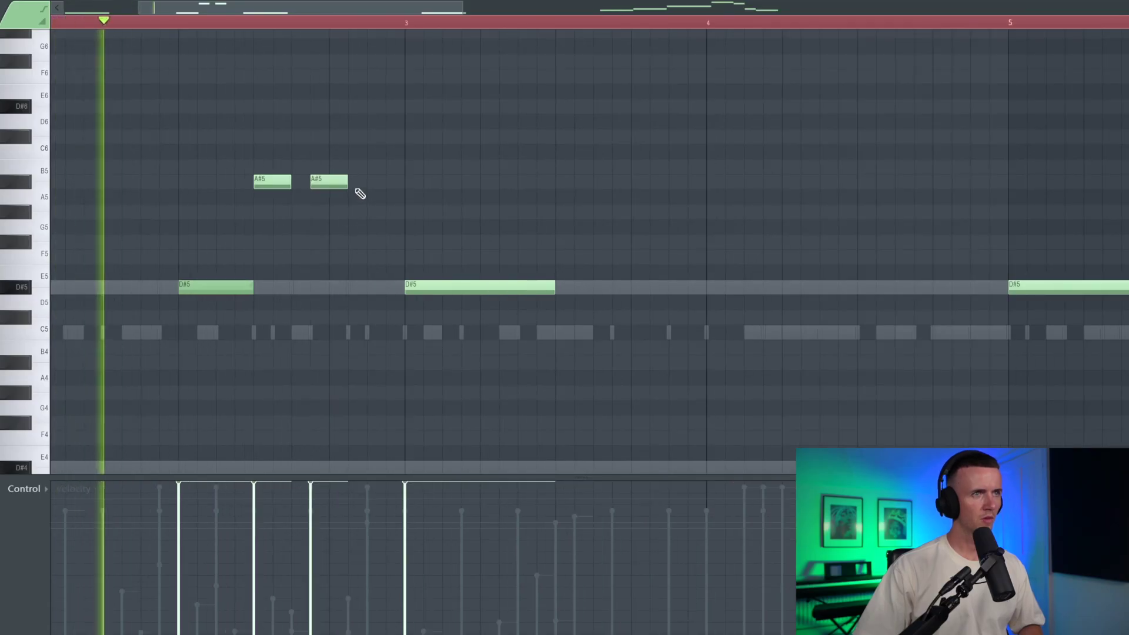
- Place three short A#5 slide notes over three A#4 notes in the second half of bar 2
scroll(310, 327, up, 3)
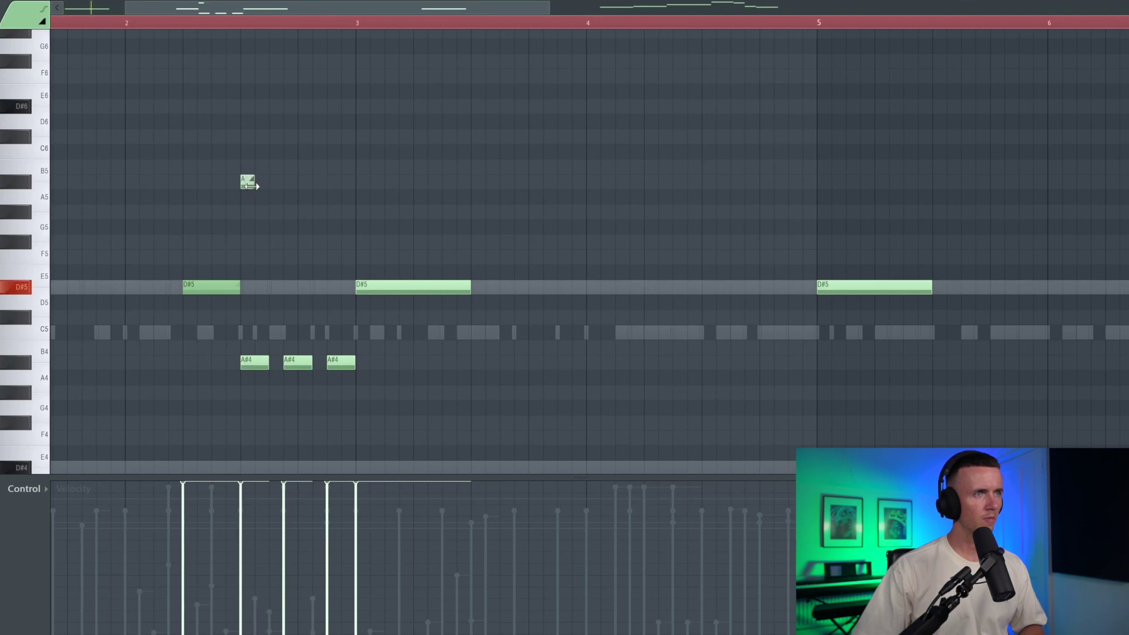
click(287, 181)
click(329, 182)
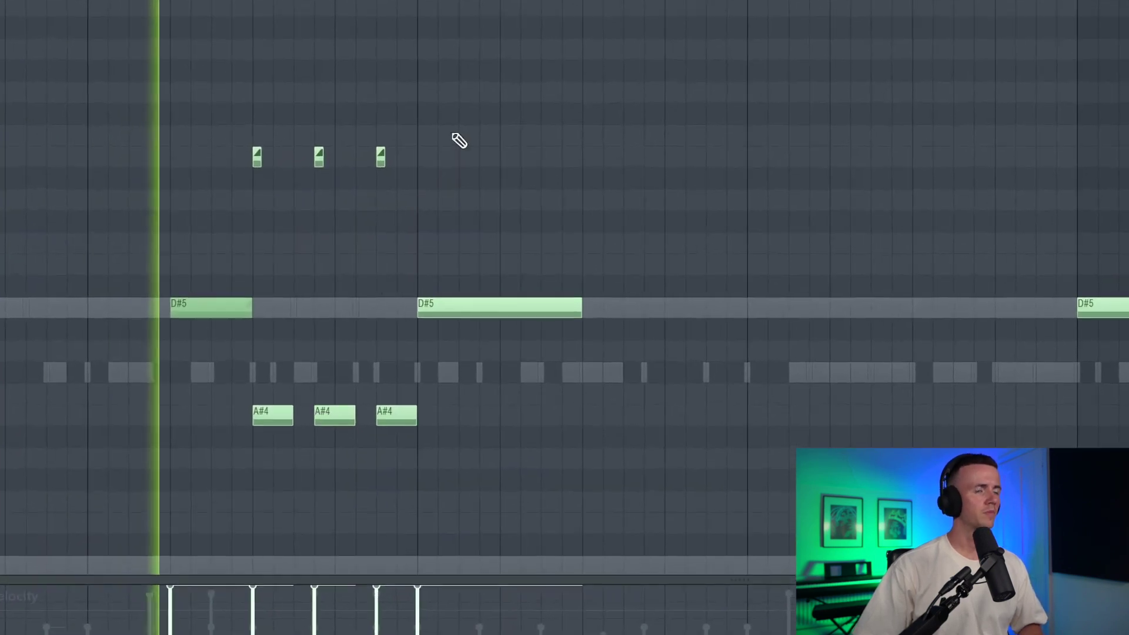
- Select the three A#5 slide notes in bar 2 and pan them alternately left, right and left
drag(452, 135, 160, 201)
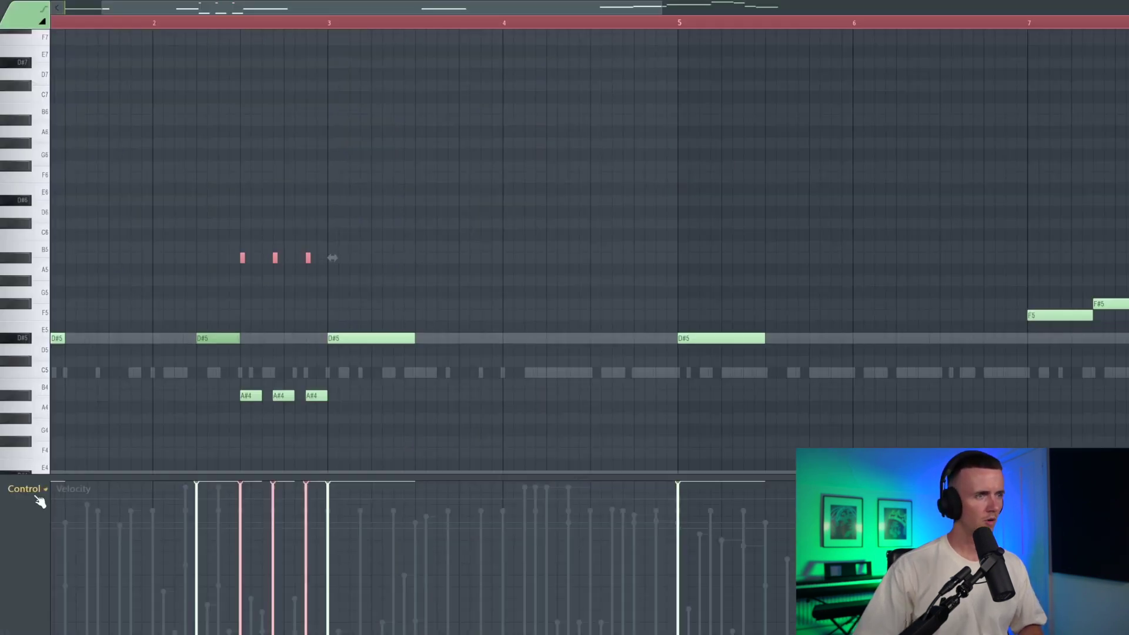
click(36, 492)
click(46, 514)
click(240, 630)
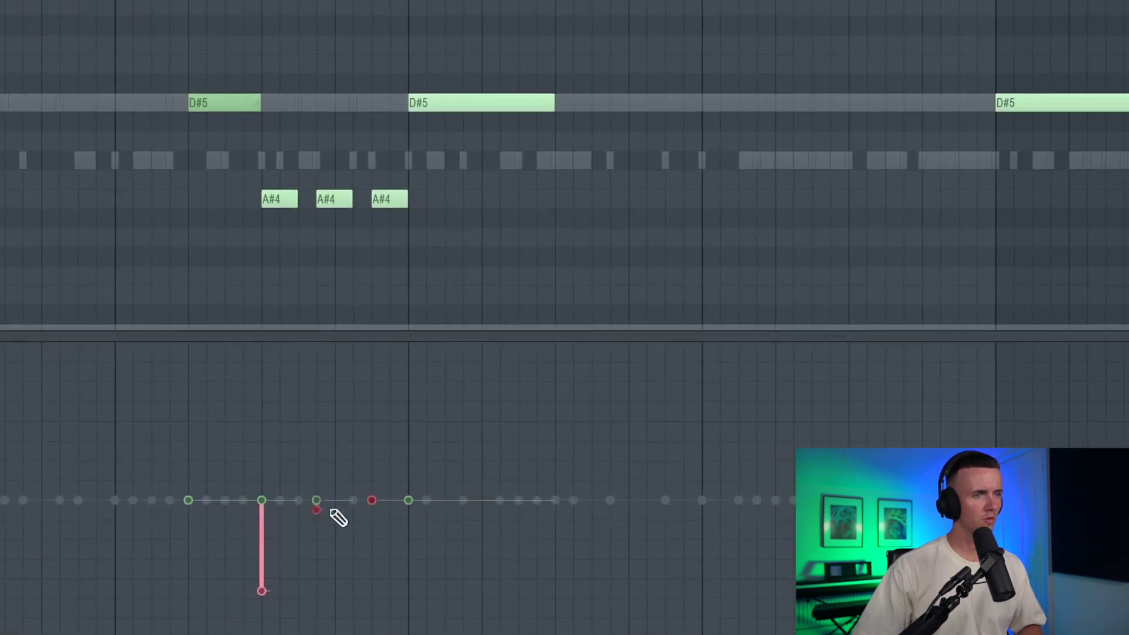
click(273, 523)
click(356, 580)
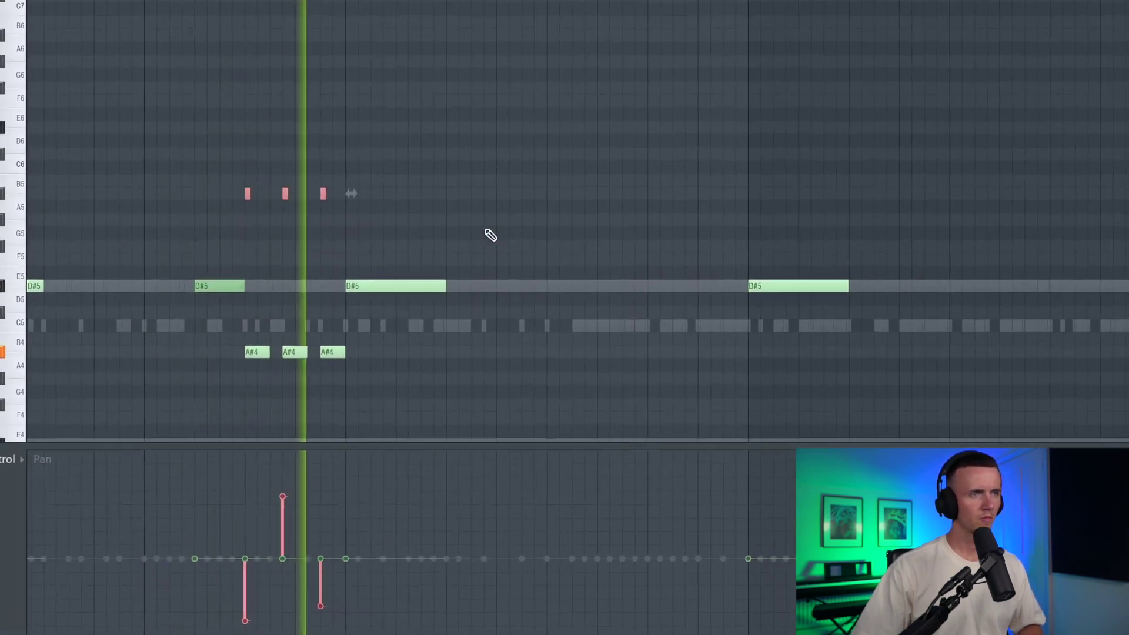
- Add an F5 slide over the F4 note before bar 5 and a short D#5 slide over the D#4 note at bar 5
ctrl+click(570, 84)
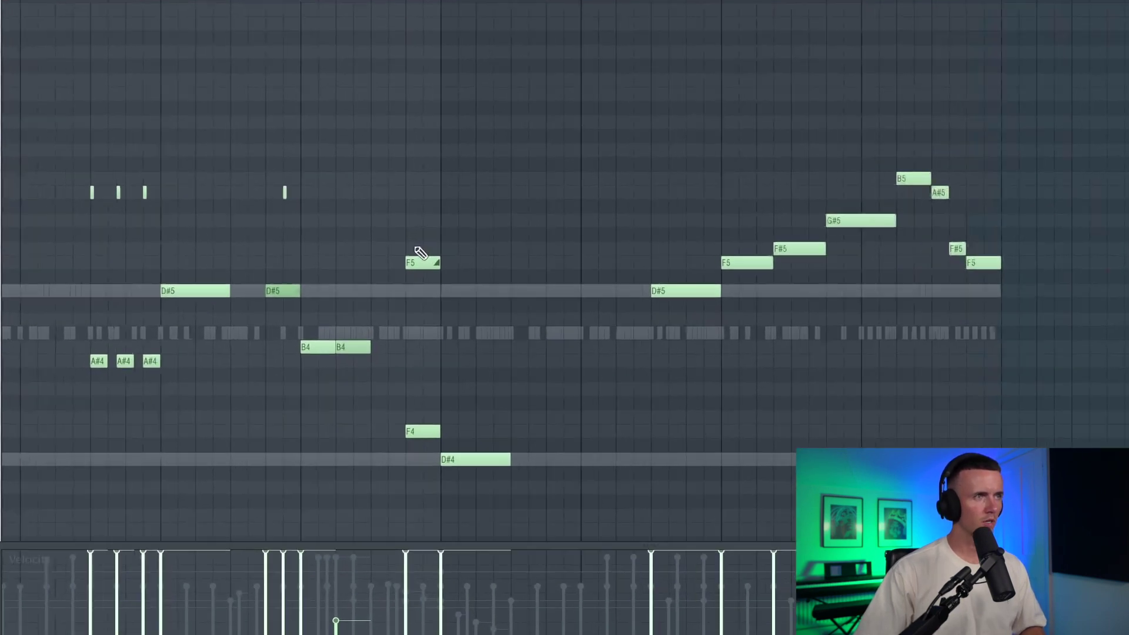
drag(545, 160, 547, 354)
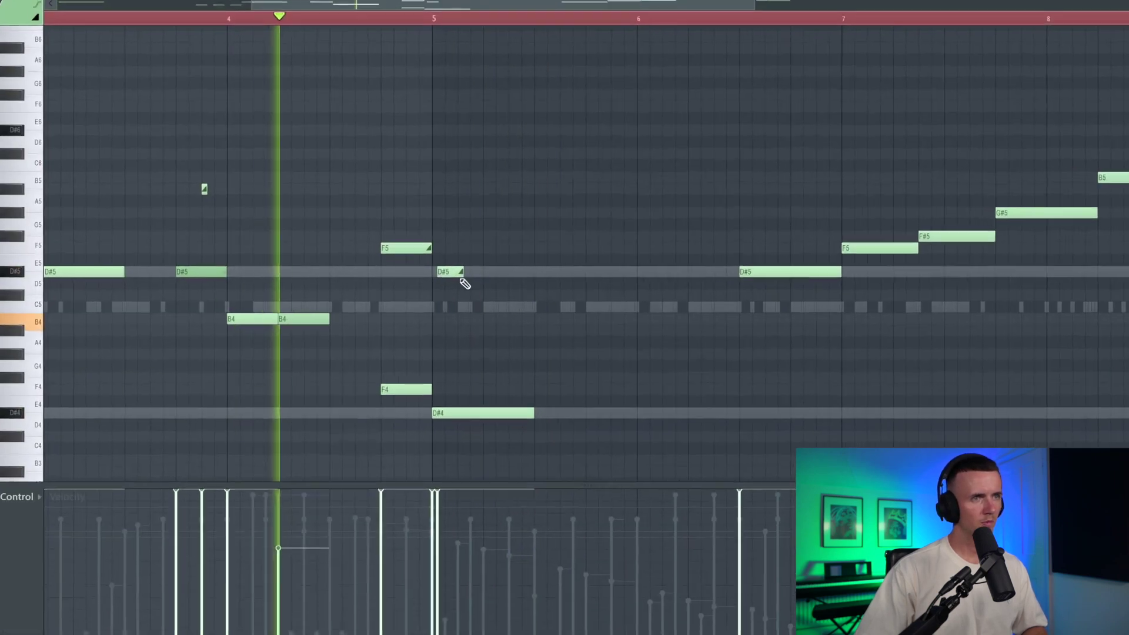
drag(458, 270, 464, 271)
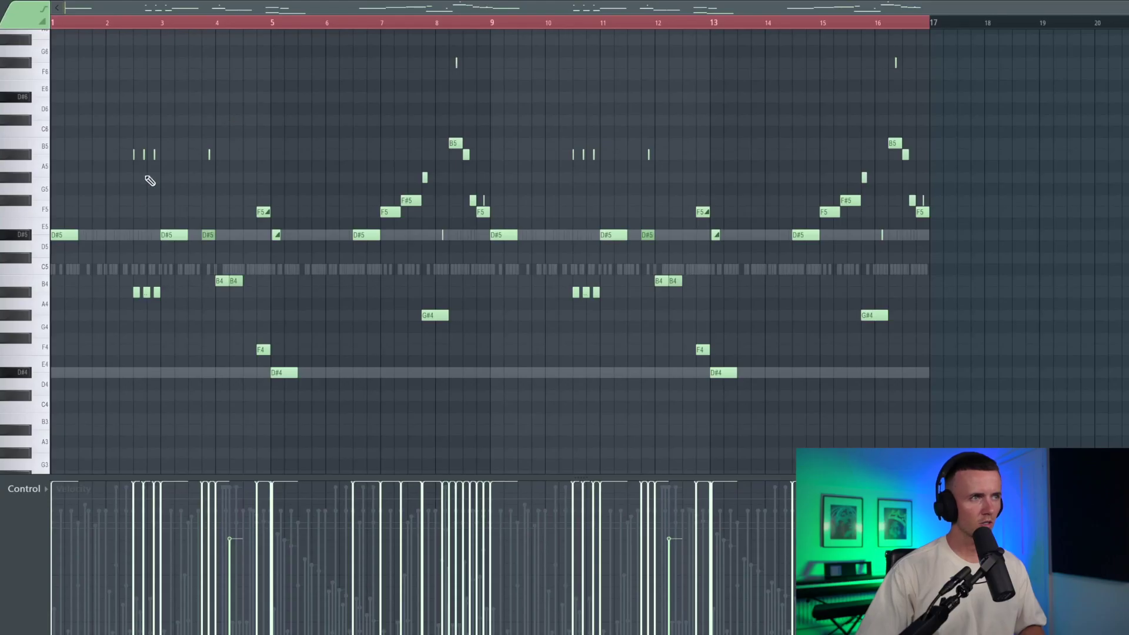
- Vary the 808 line with D#4 and A#4 notes in bar 6, ending bar 8 on F5 and two D#5 notes
ctrl+scroll(104, 227, up, 4)
right_click(181, 154)
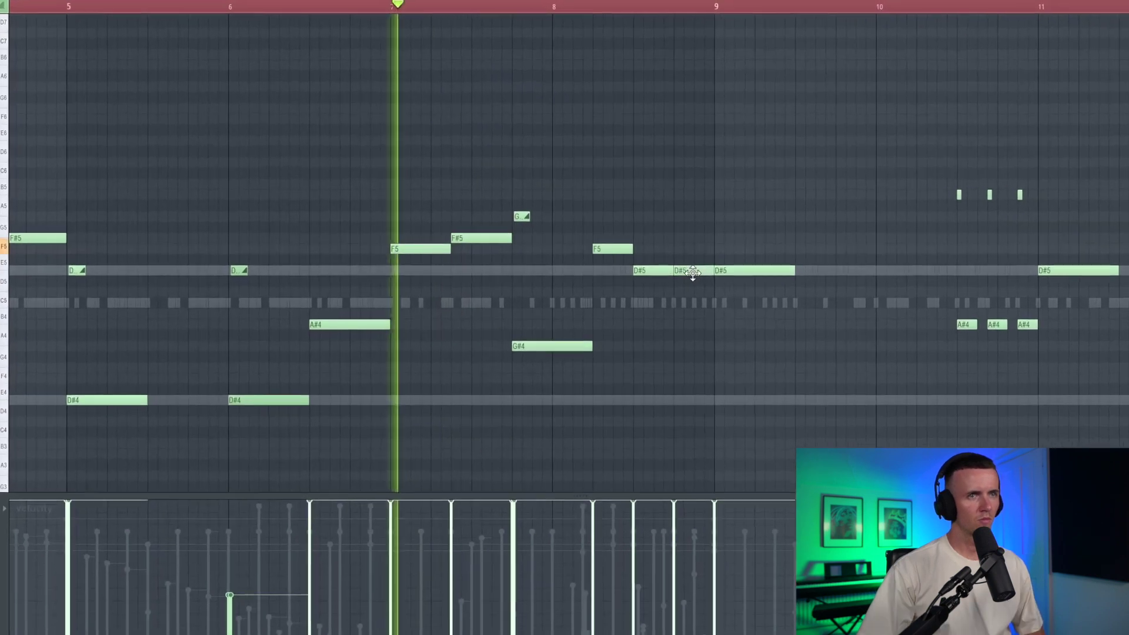
click(705, 279)
key(ctrl+d)
key(p)
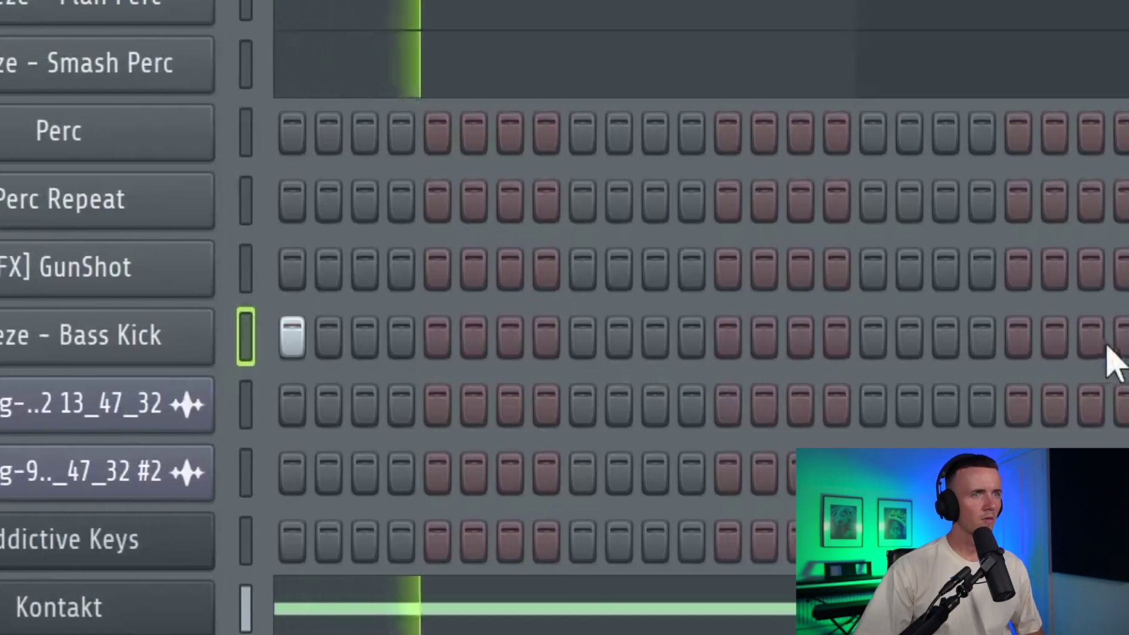
- Program further Greeze - Bass Kick hits in the step sequencer across the rest of the pattern
click(1103, 345)
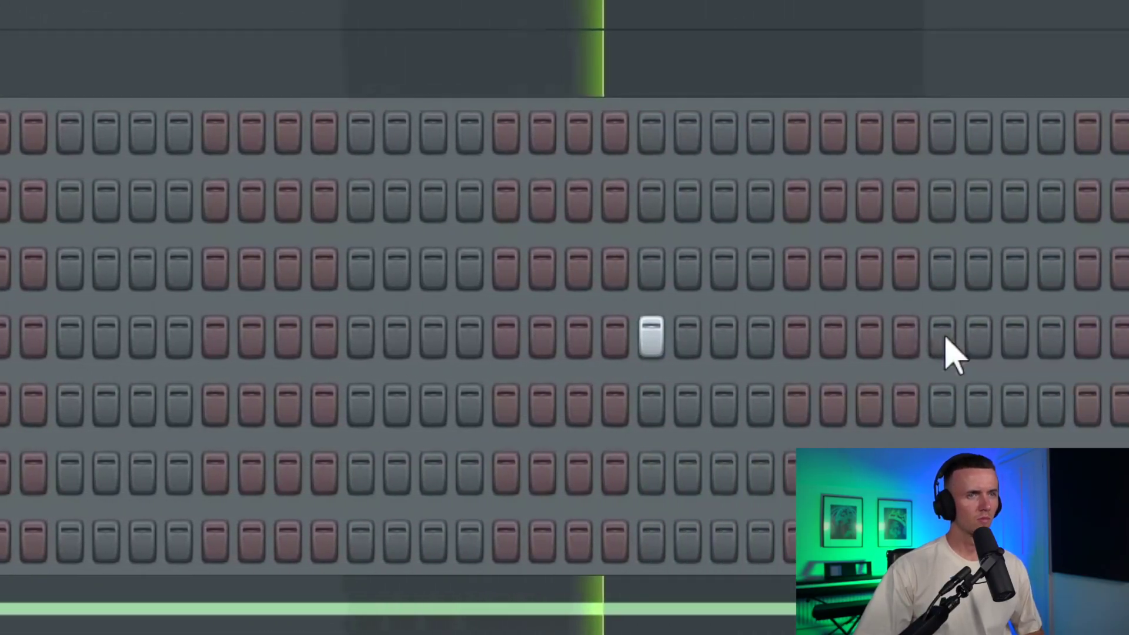
click(944, 341)
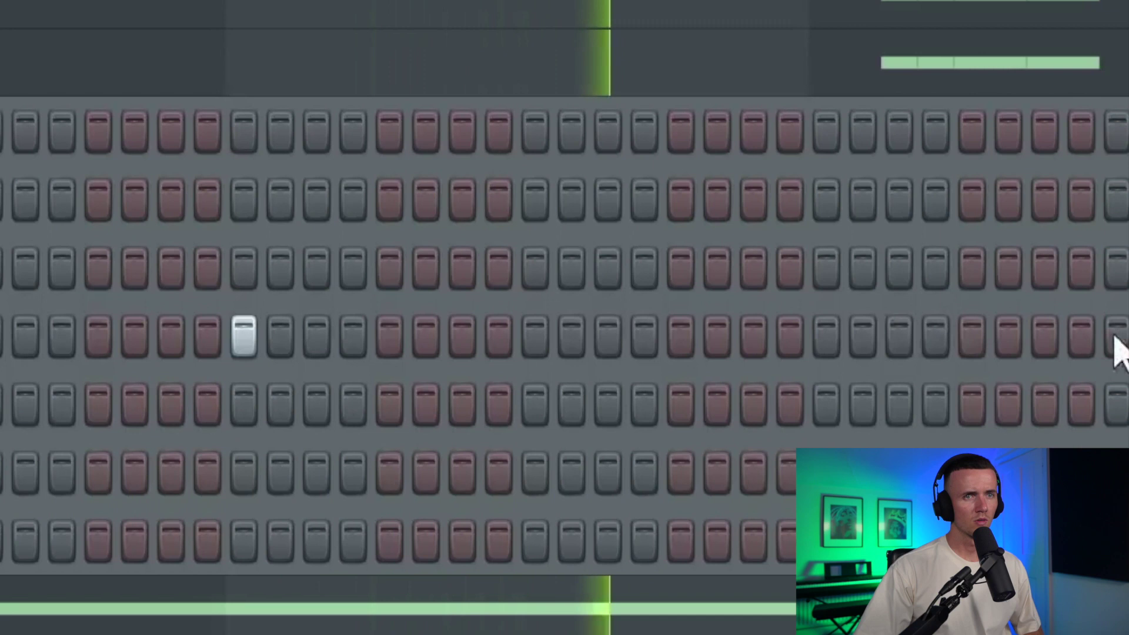
click(1116, 339)
click(725, 338)
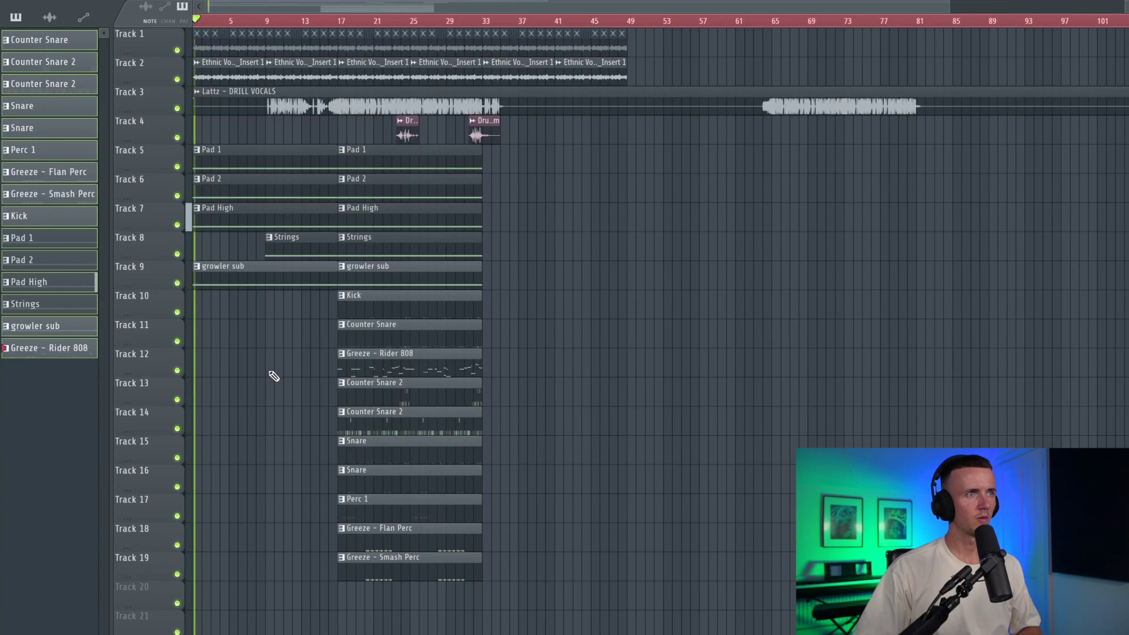
- Close the mixer and play back the arrangement
scroll(242, 374, down, 2)
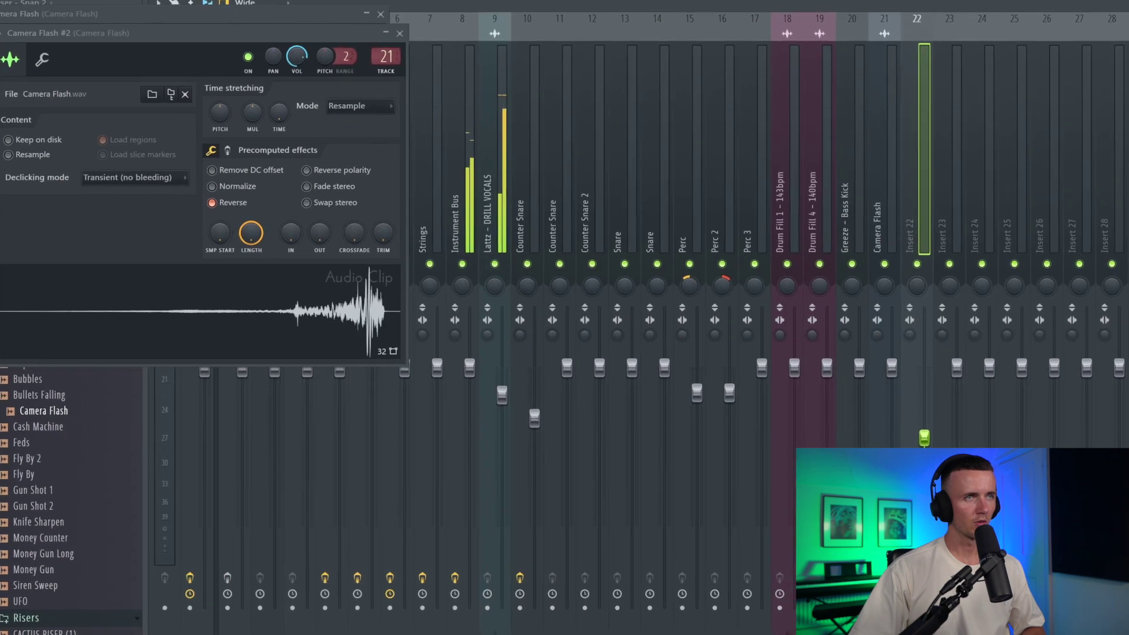
key(F9)
key(space)
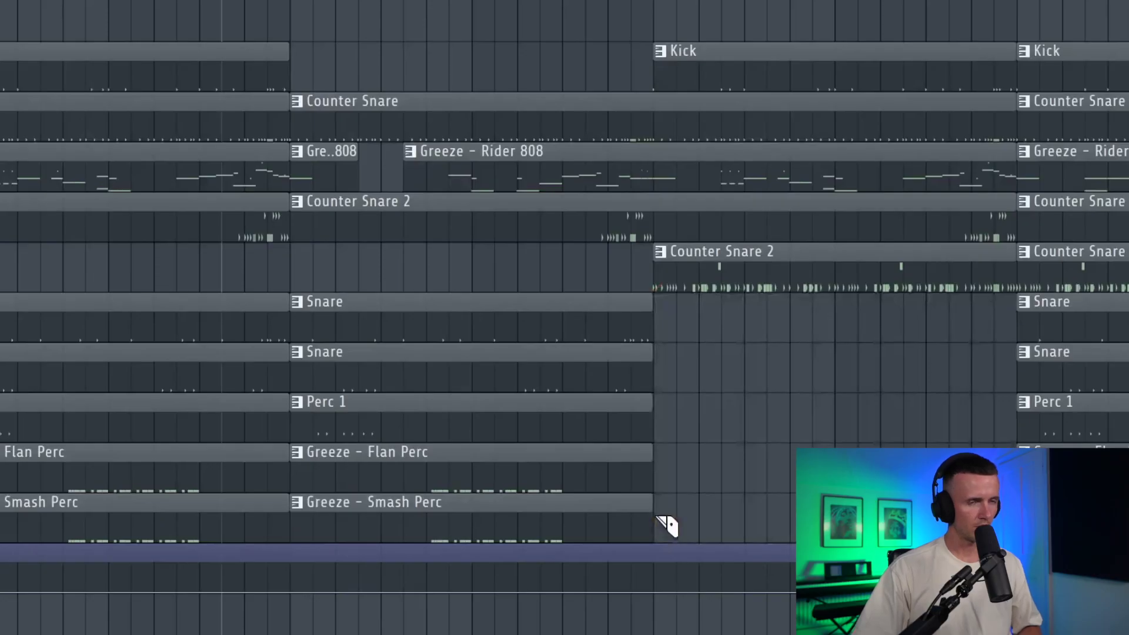
- Undo the last clip deletion and remove both Snare, Perc 1, Flan Perc and Smash Perc clips from bars 33 to 41
key(ctrl+z)
drag(572, 284, 573, 539)
drag(660, 515, 659, 516)
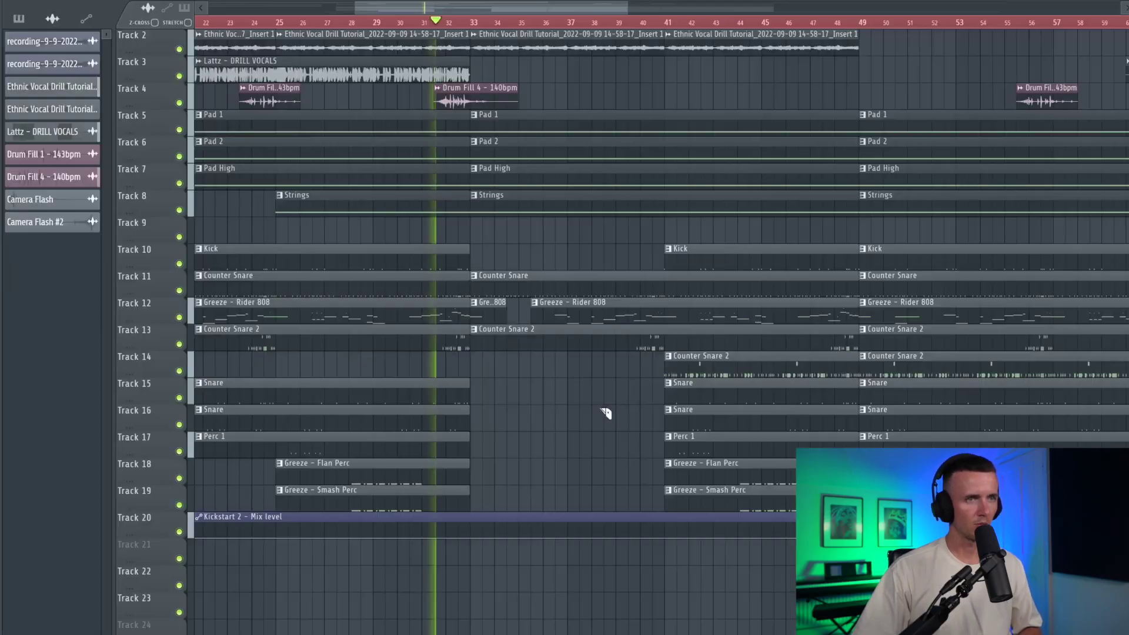
- Remove the Strings clip from bars 33 to 41 and cut the Counter Snare and Counter Snare 2 clips from bar 63 to 65
scroll(536, 366, up, 5)
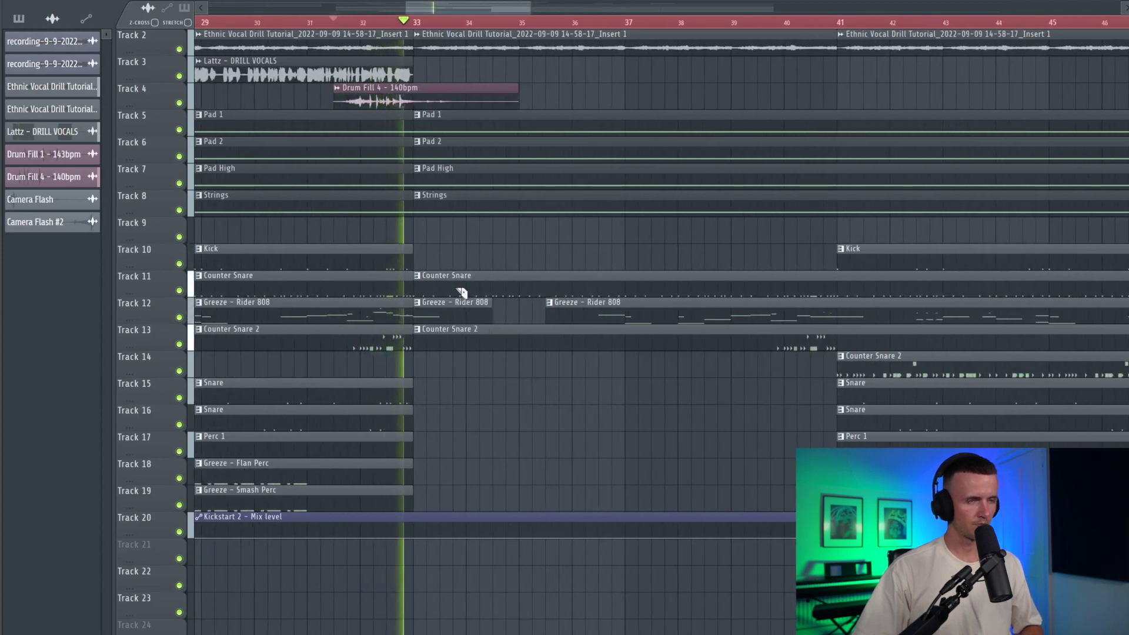
scroll(450, 299, down, 3)
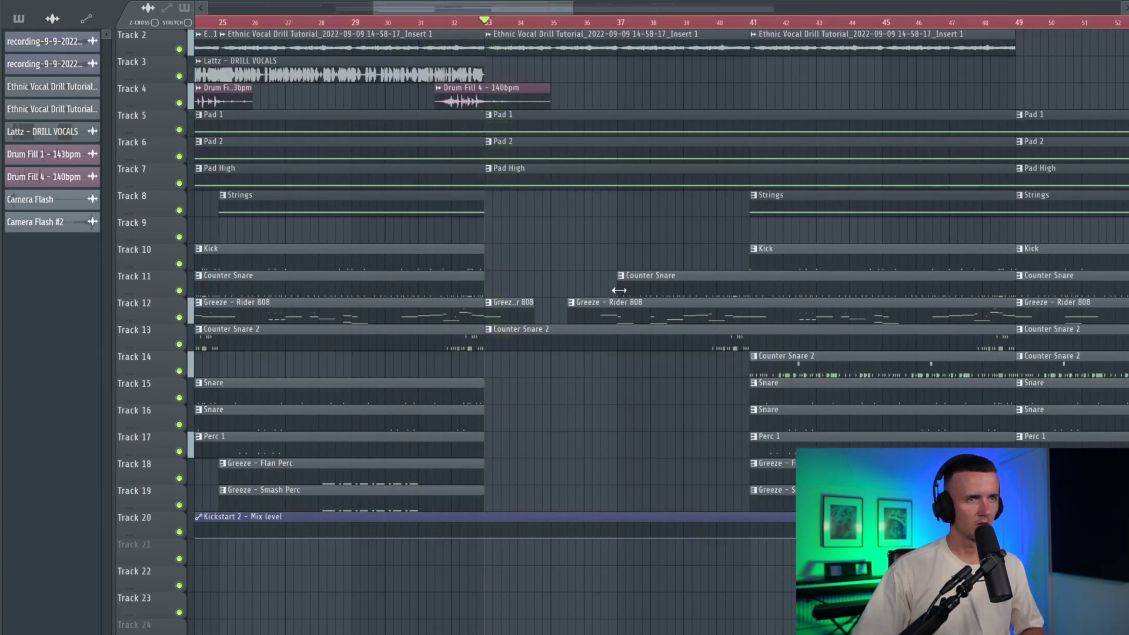
scroll(531, 289, up, 3)
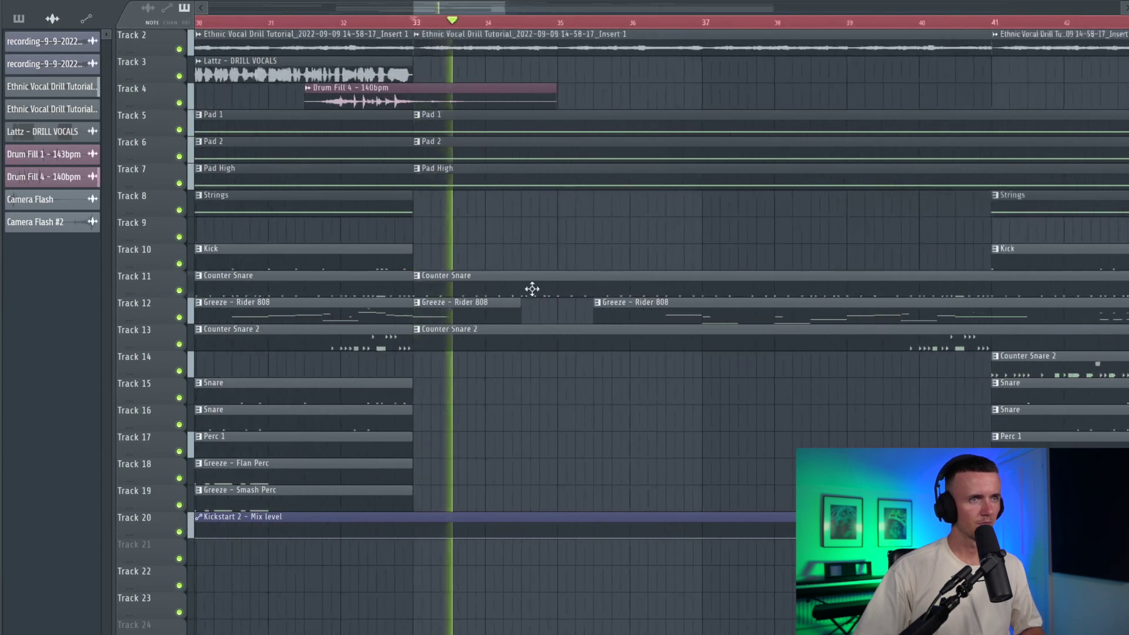
scroll(605, 348, down, 2)
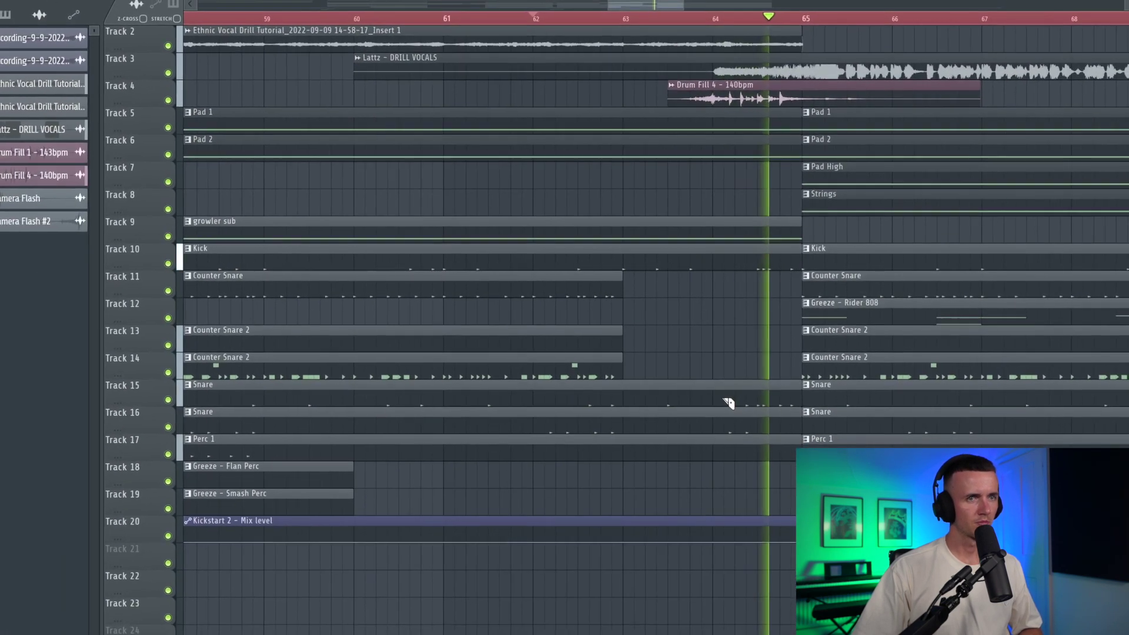
- Slice the clips around bar 64 to shorten the end of the section before bar 65
drag(845, 591, 704, 178)
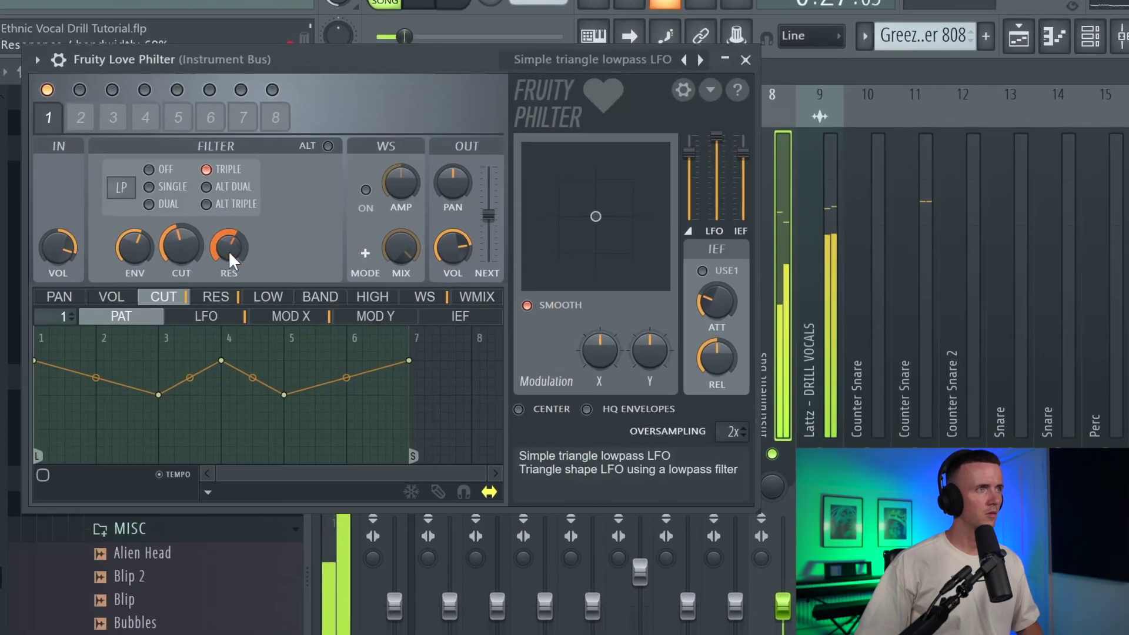
- Lower Fruity Love Philter's filter resonance on the Instrument Bus and curve its mix-level automation fall into bar 19
drag(219, 244, 219, 267)
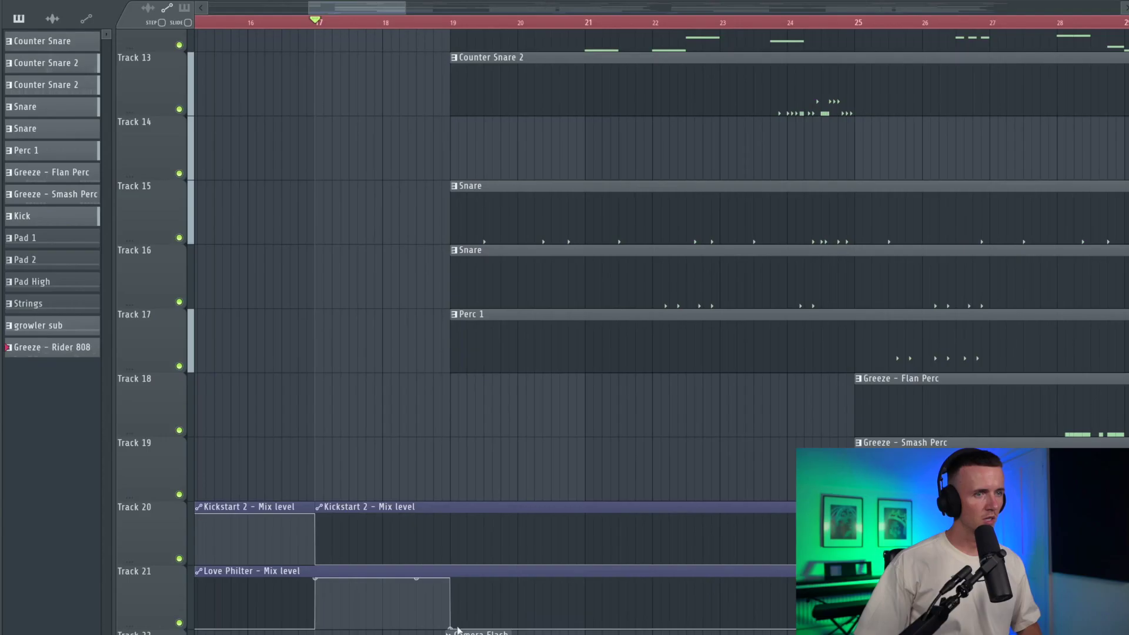
right_click(453, 627)
click(497, 488)
drag(434, 598, 432, 585)
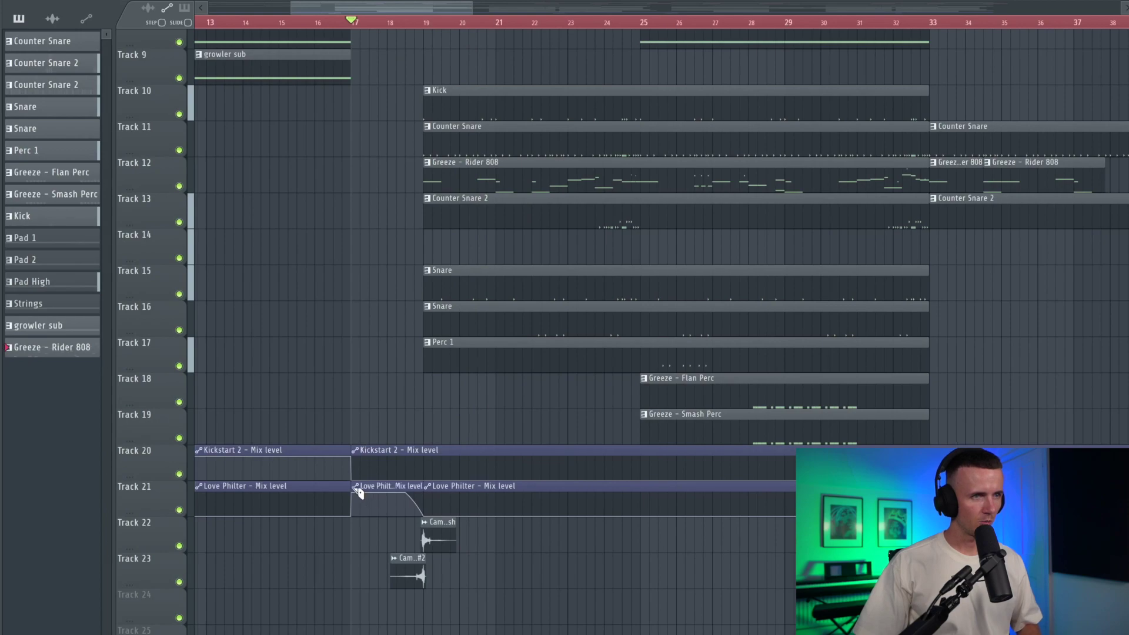
- Play back the full arrangement and examine the clip layout across the intro, drops, breaks and transitions
scroll(353, 501, down, 5)
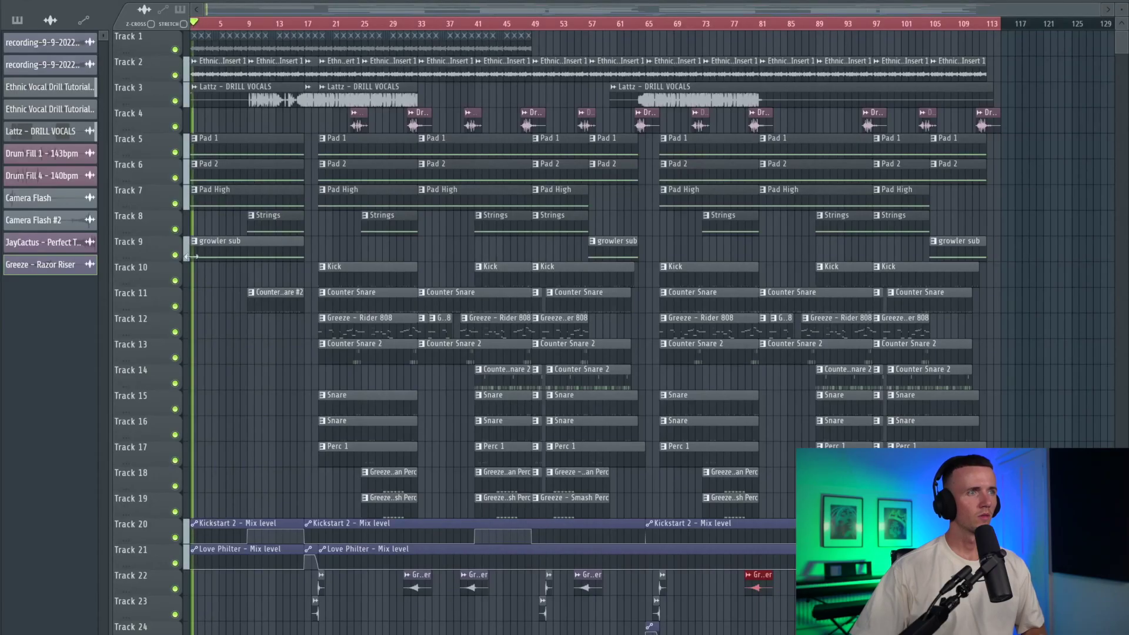
scroll(215, 357, up, 4)
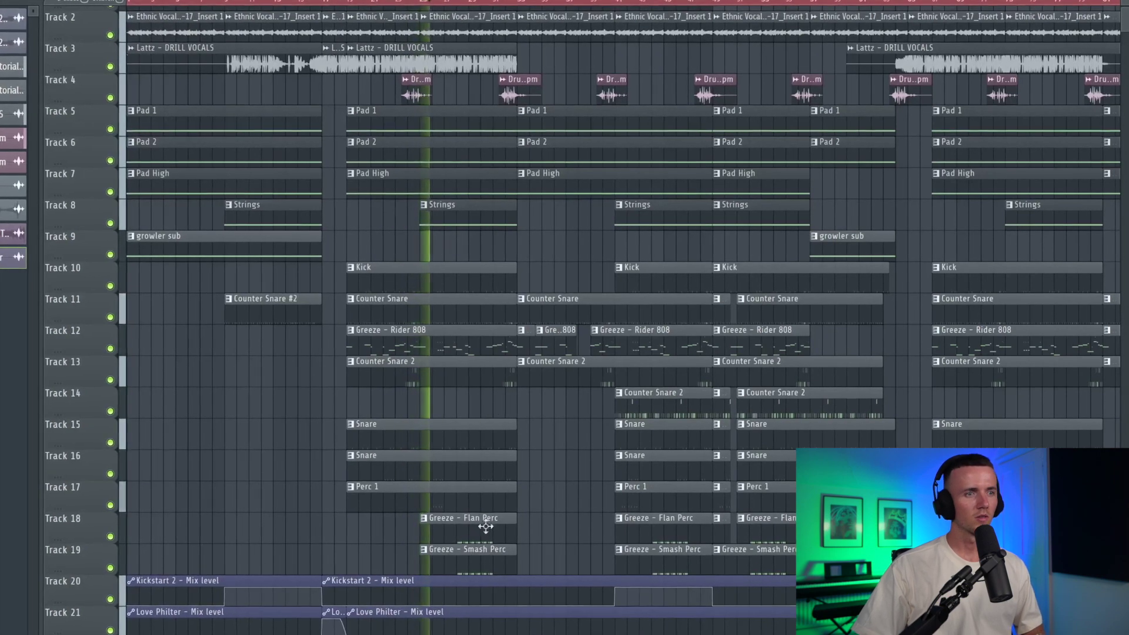
scroll(473, 549, up, 3)
scroll(470, 552, down, 4)
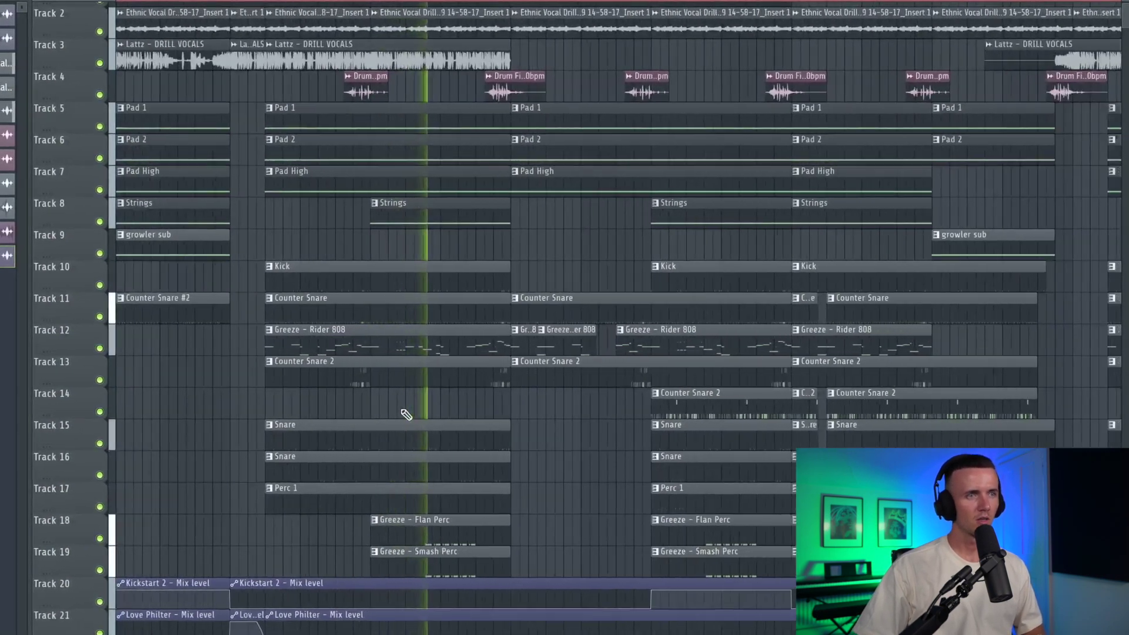
scroll(423, 373, up, 3)
scroll(597, 501, down, 4)
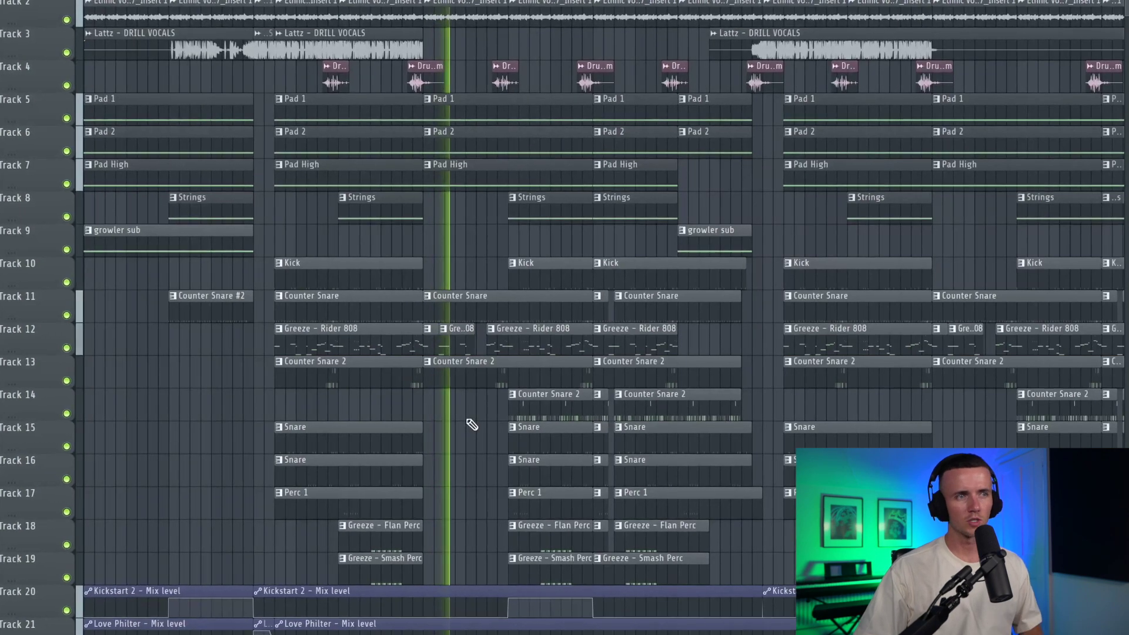
scroll(472, 309, up, 3)
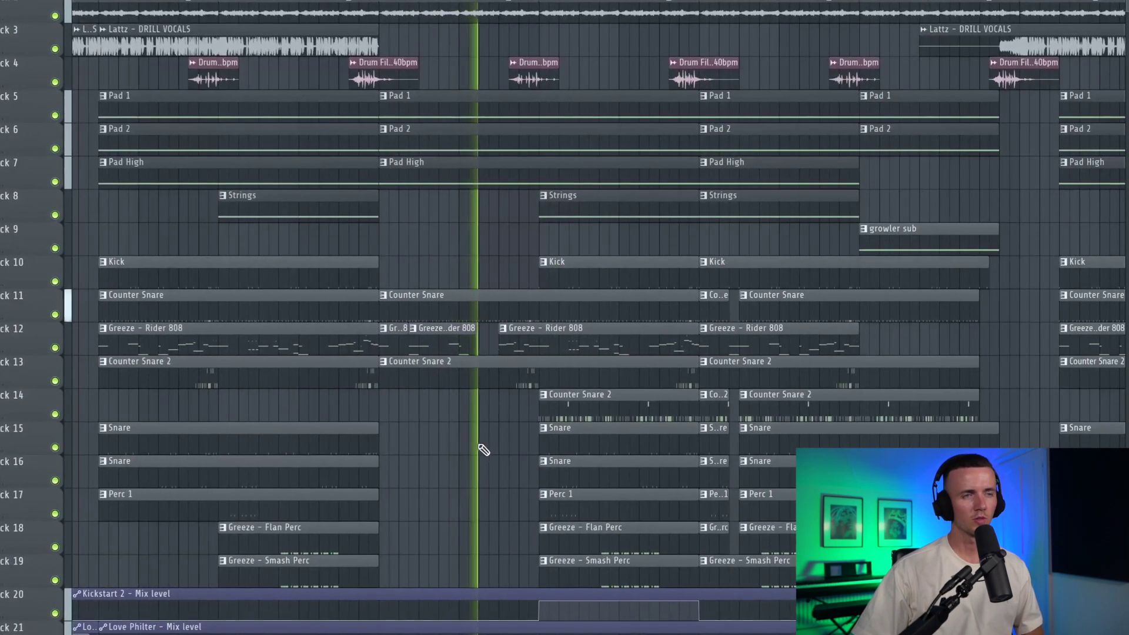
scroll(484, 450, down, 4)
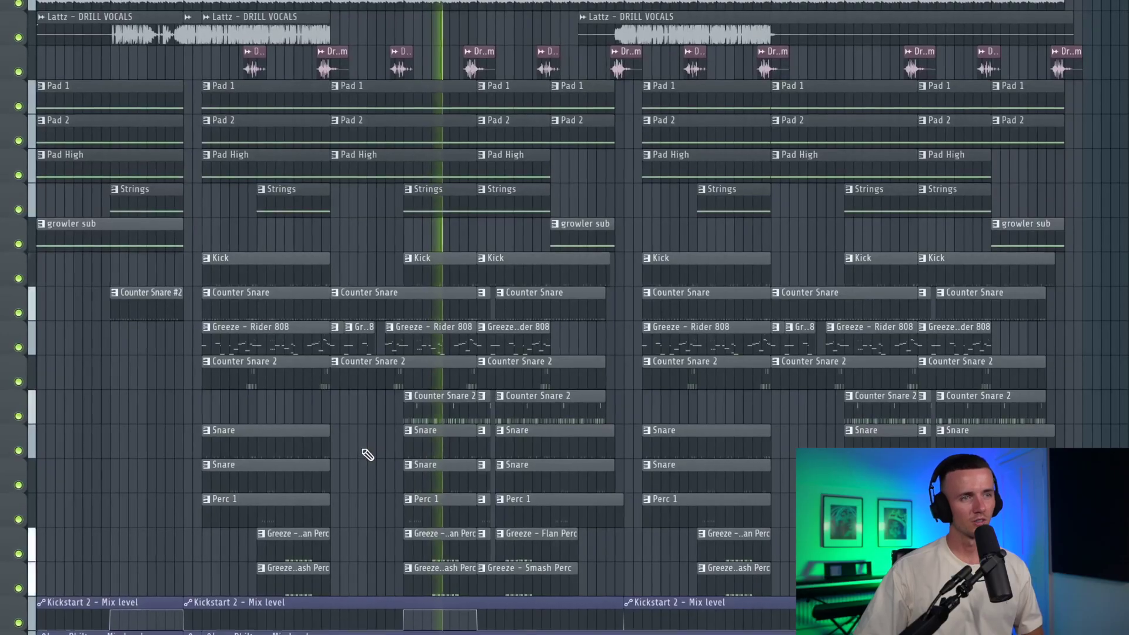
scroll(367, 456, up, 1)
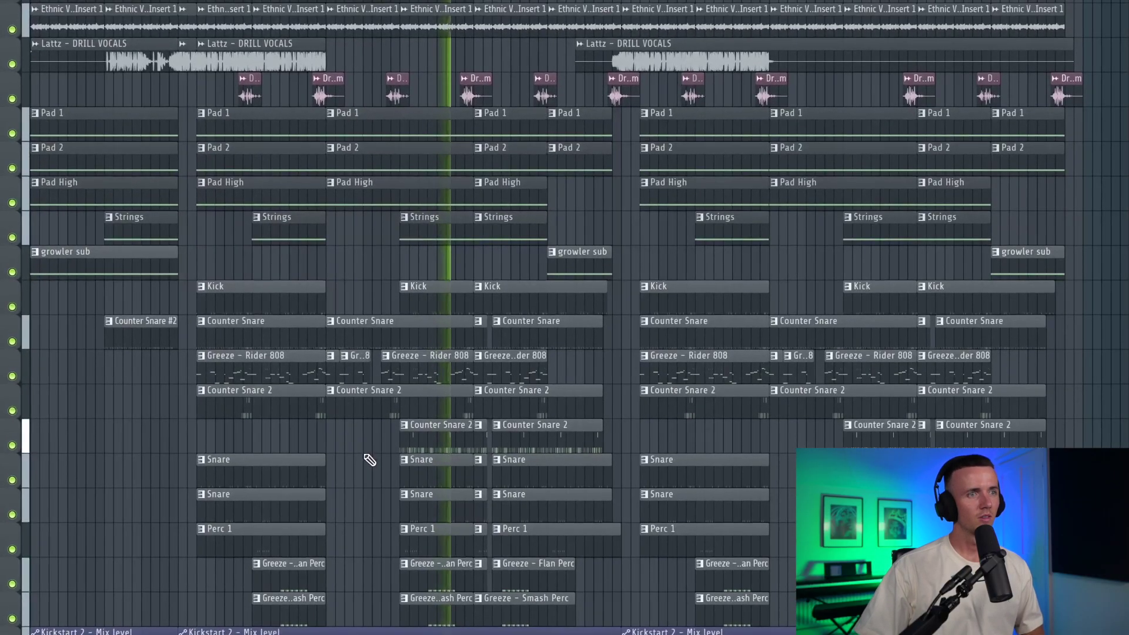
scroll(369, 460, down, 3)
scroll(368, 460, up, 4)
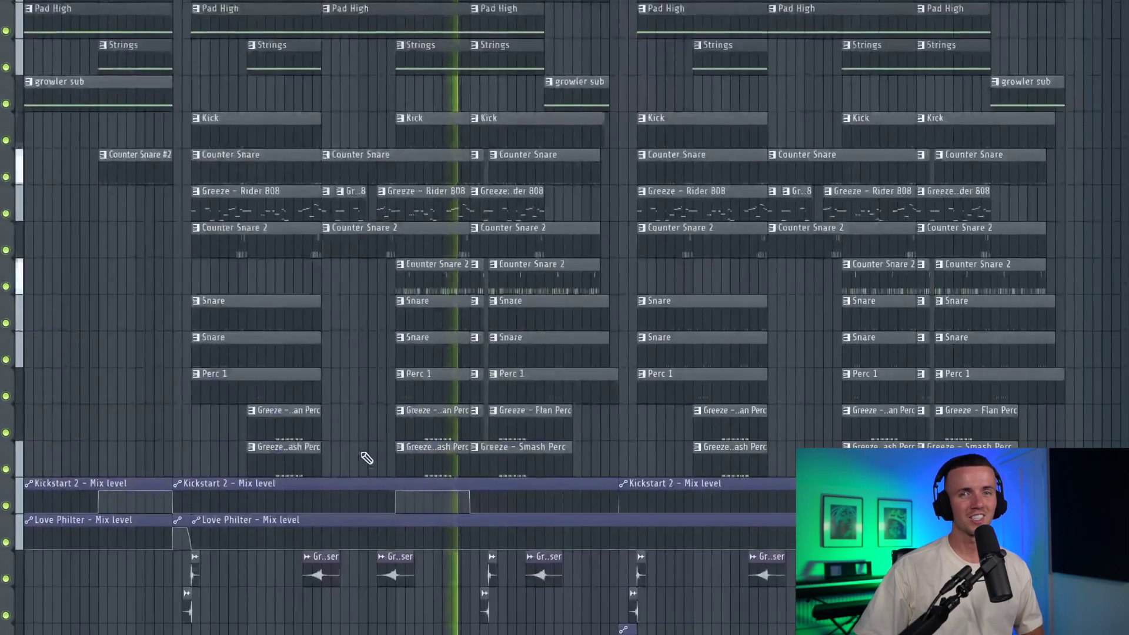
scroll(364, 461, up, 2)
scroll(361, 460, up, 2)
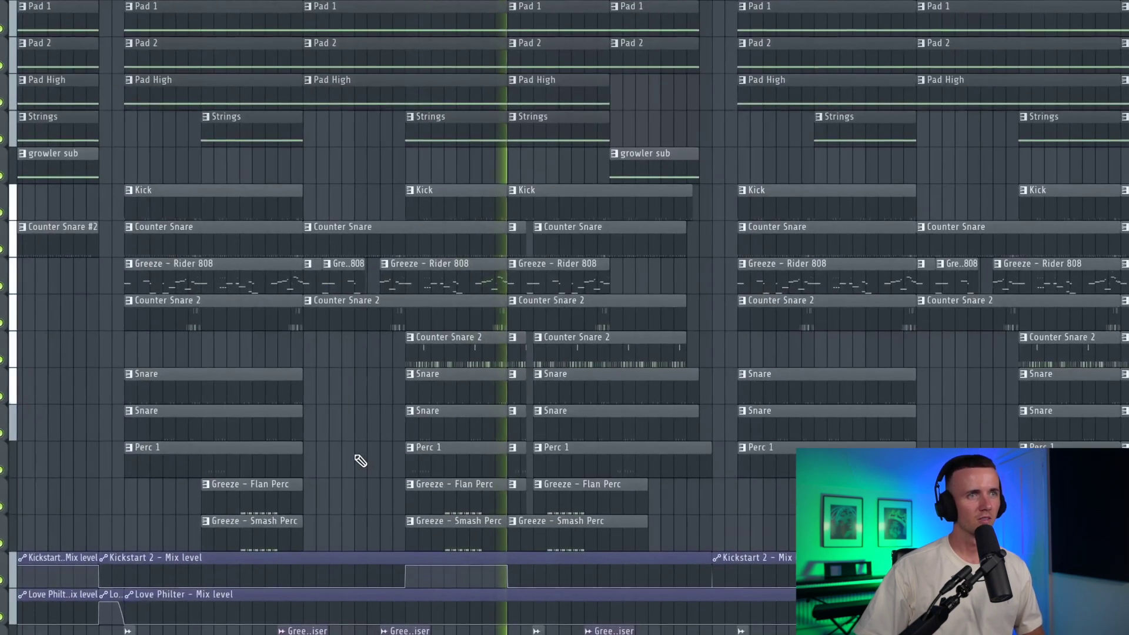
scroll(358, 462, up, 1)
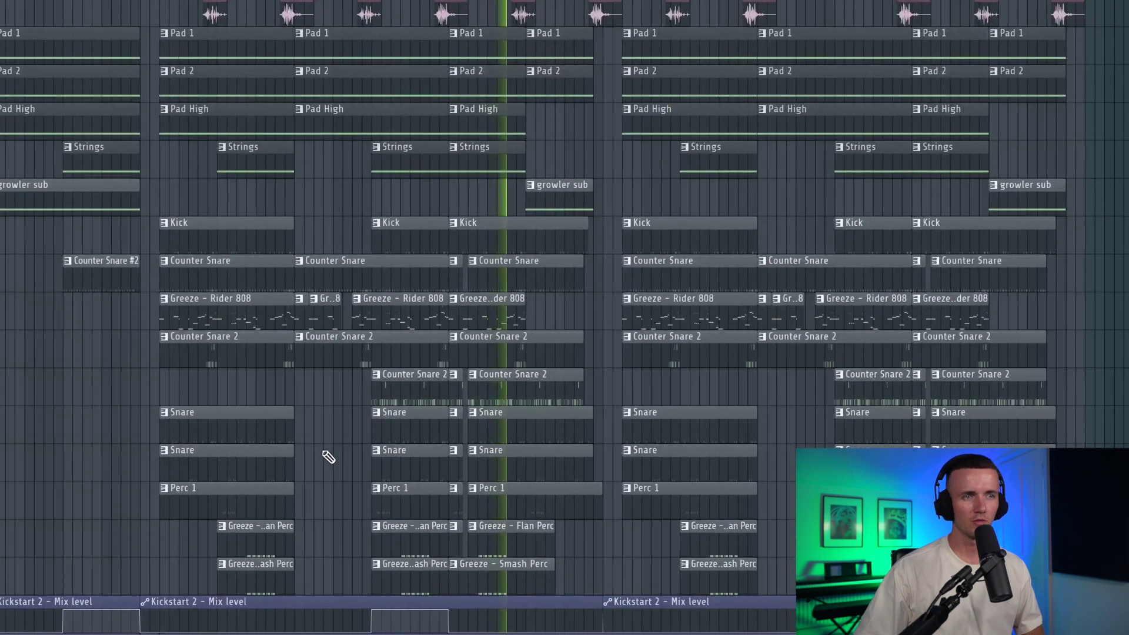
scroll(331, 459, up, 1)
scroll(333, 462, down, 1)
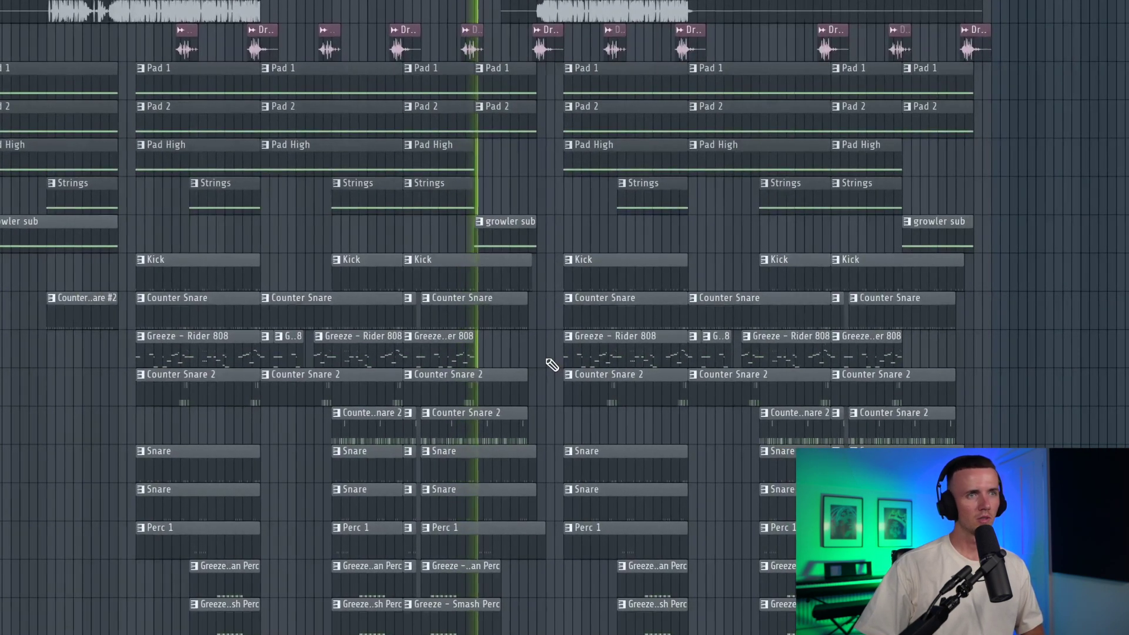
scroll(523, 371, up, 3)
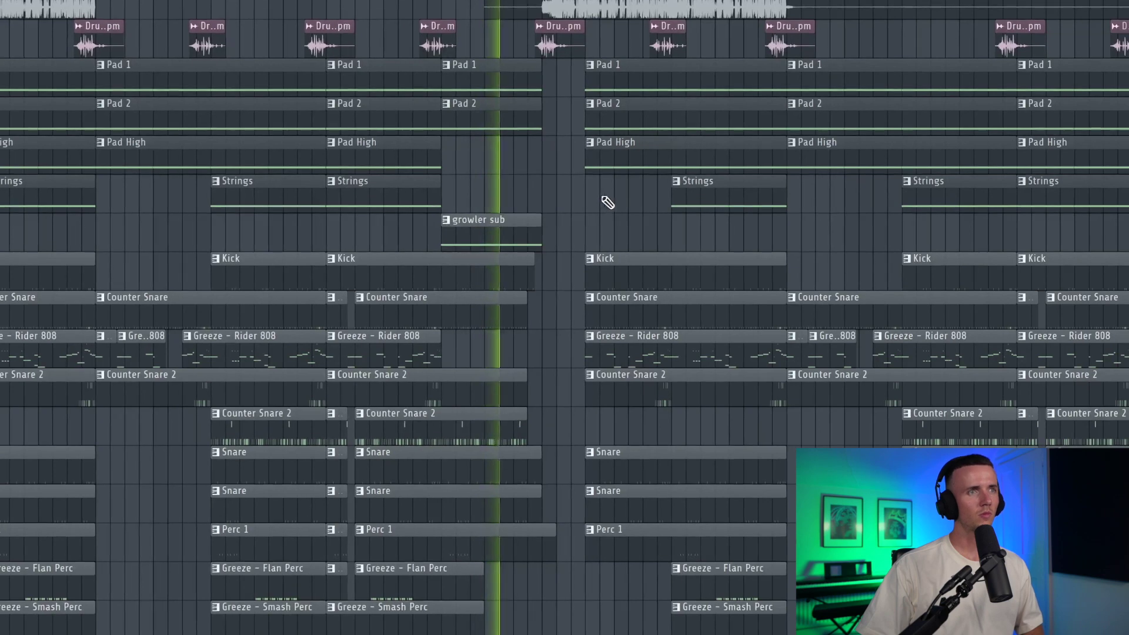
scroll(609, 203, down, 1)
scroll(644, 247, down, 1)
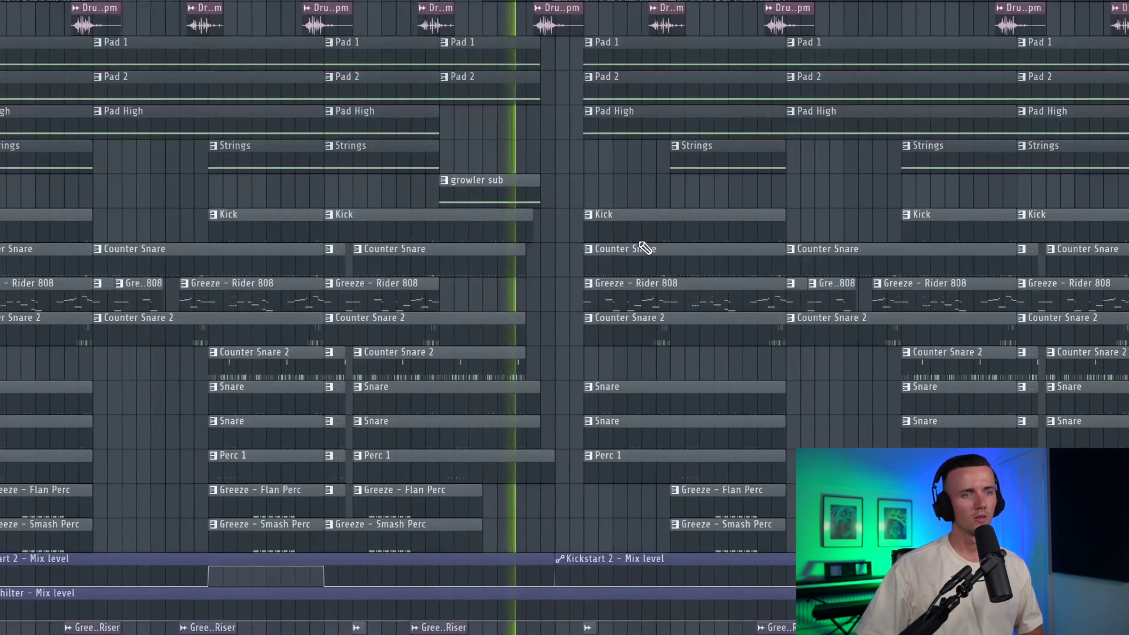